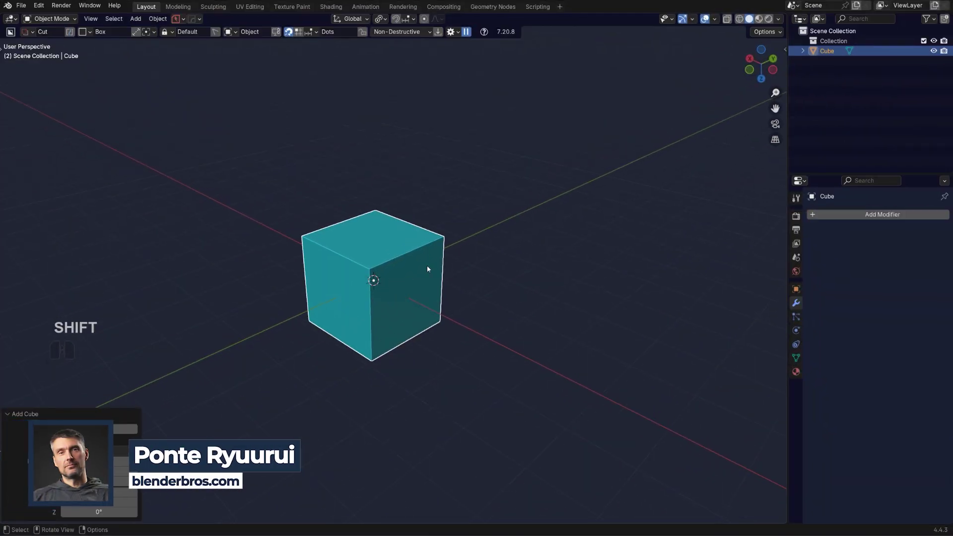
Duplicate the cube, place the copy up and away from the original, and rotate it about 45.5° in the view plane.
middle_click_drag(427, 267, 390, 318, "shift")
scroll(433, 298, "down", 2)
key("shift+d")
left_click(582, 171)
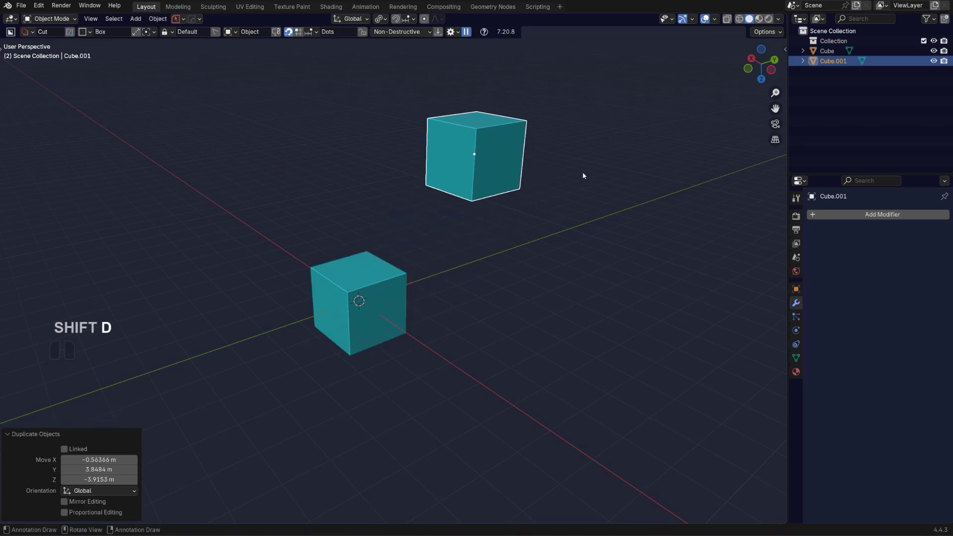
middle_click_drag(582, 172, 670, 246, "shift")
key("r")
key("Return")
middle_click_drag(558, 273, 496, 235)
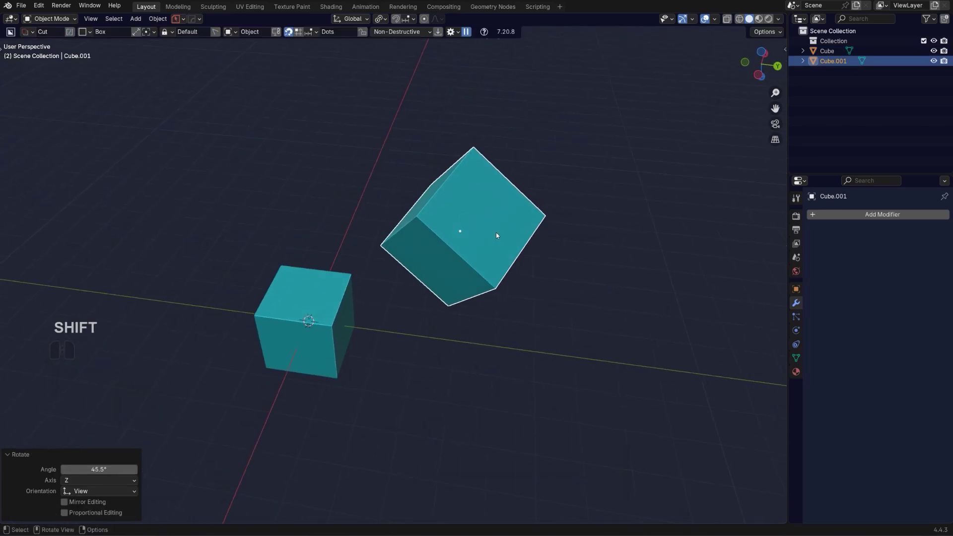
Snap the 3D cursor to the large viewer-facing face of the tilted cube, then return to Object Mode.
key("Tab")
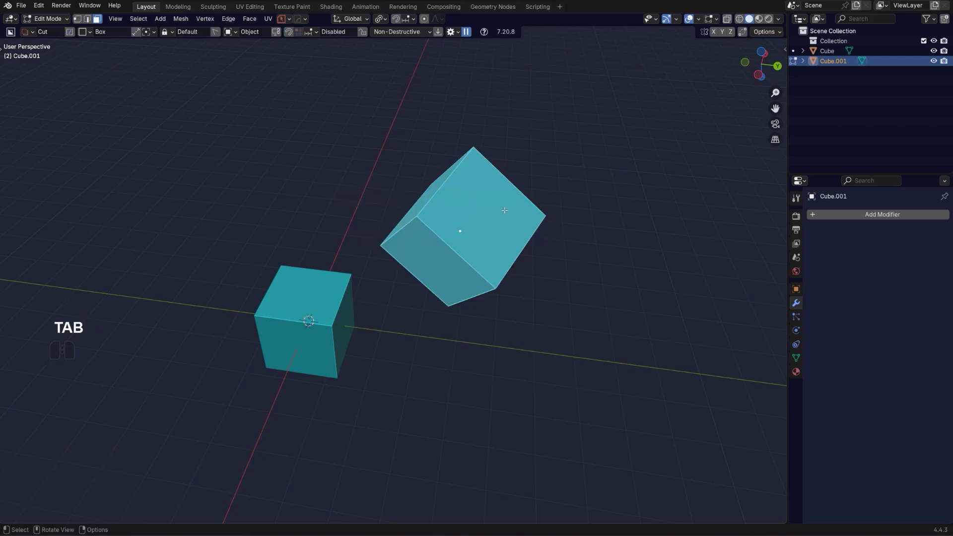
left_click(475, 271)
middle_click_drag(475, 270, 473, 290, "shift")
scroll(473, 290, "up", 2)
key("shift+s")
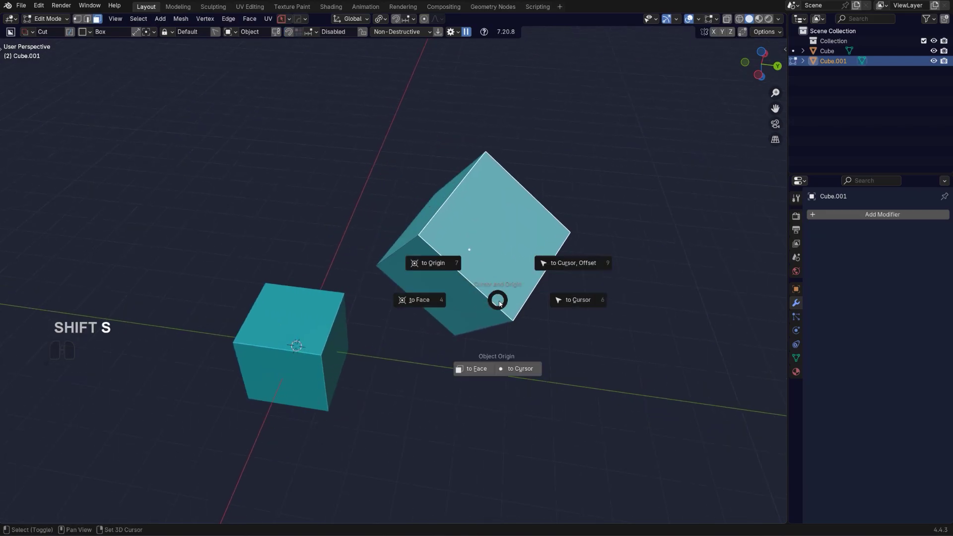
left_click(425, 301)
scroll(448, 292, "up", 4)
middle_click_drag(531, 246, 493, 239, "shift")
scroll(598, 266, "up", 2)
middle_click_drag(598, 266, 427, 277, "shift")
scroll(458, 190, "down", 4)
key("Tab")
Add a cylinder, snap it to the 3D cursor on the cube's face, and scale it down to about 0.63.
key("shift+a")
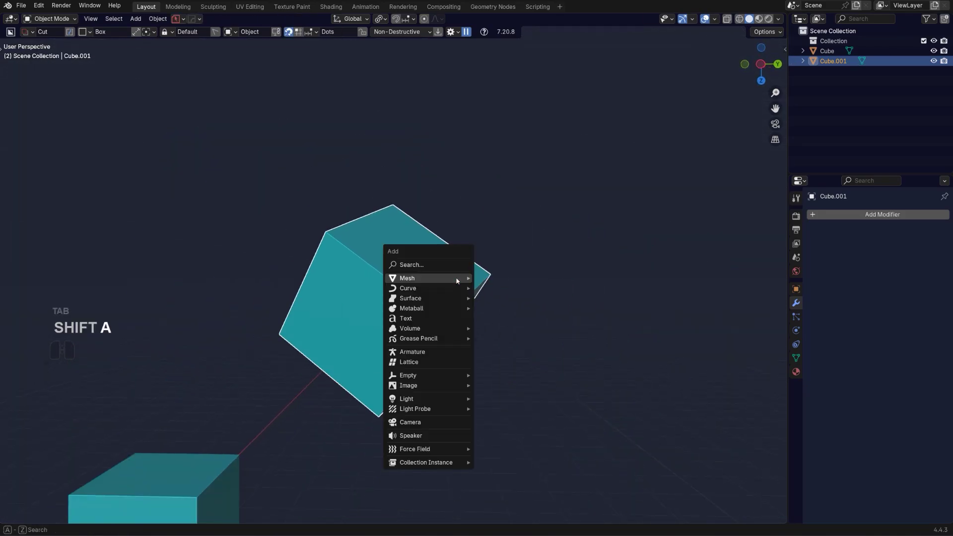
mouse_move(427, 278)
left_click(517, 352)
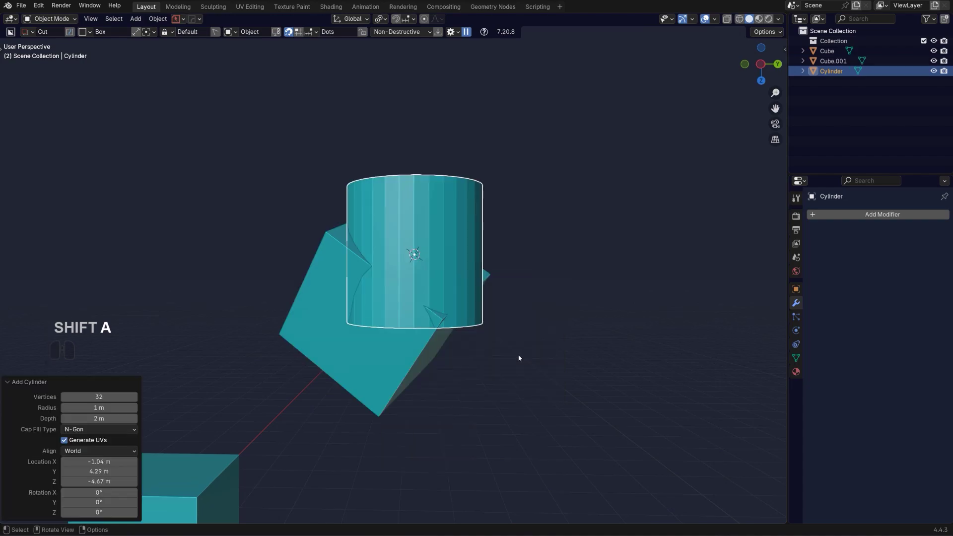
key("shift+s")
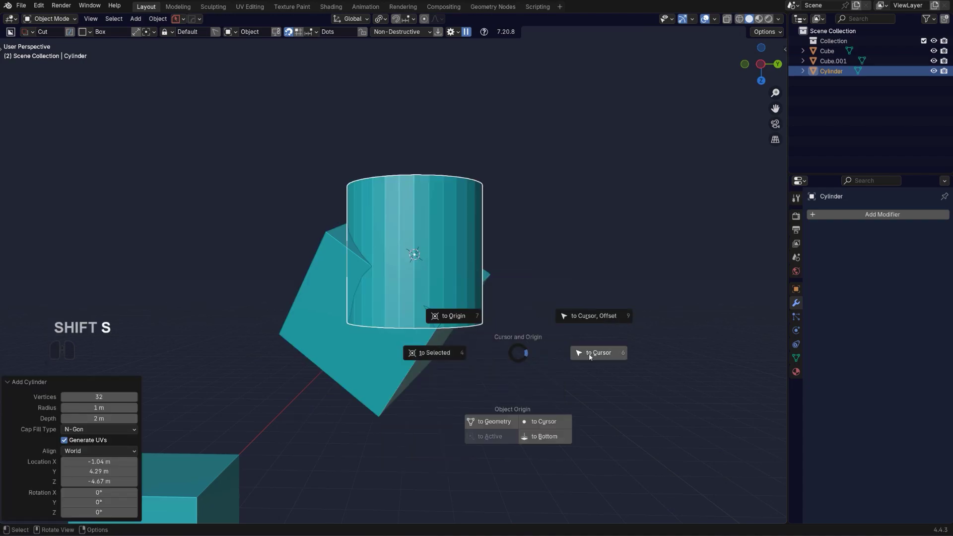
left_click(590, 354)
scroll(580, 347, "down", 3)
key("s")
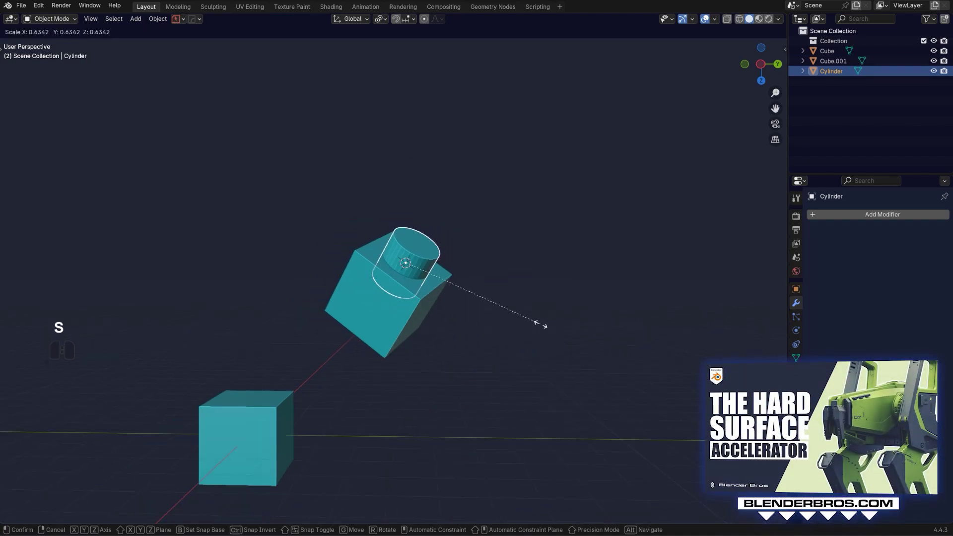
left_click(538, 323)
Delete the cylinder on the tilted cube and reset the 3D cursor to the world origin.
middle_click_drag(510, 299, 510, 248)
key("x")
left_click(492, 295)
scroll(511, 247, "down", 1)
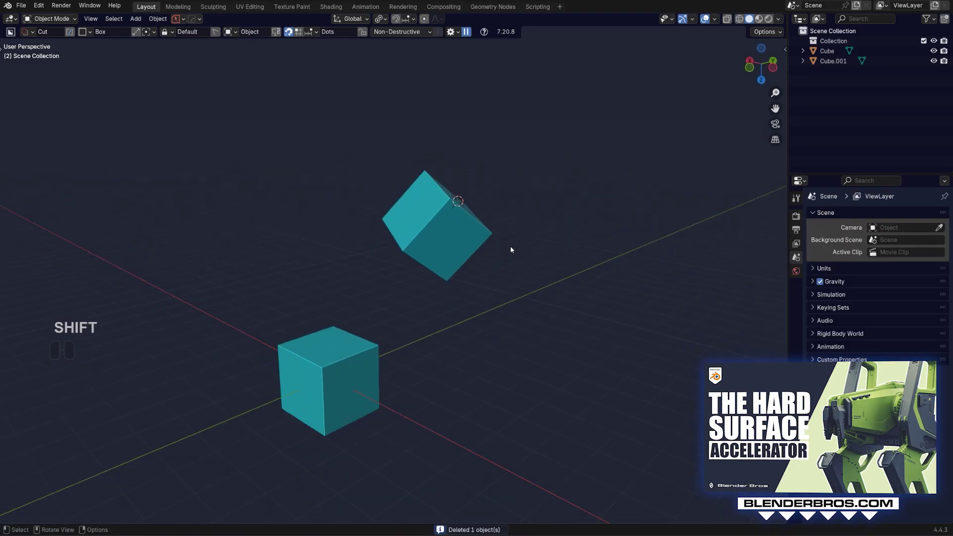
key("shift+s")
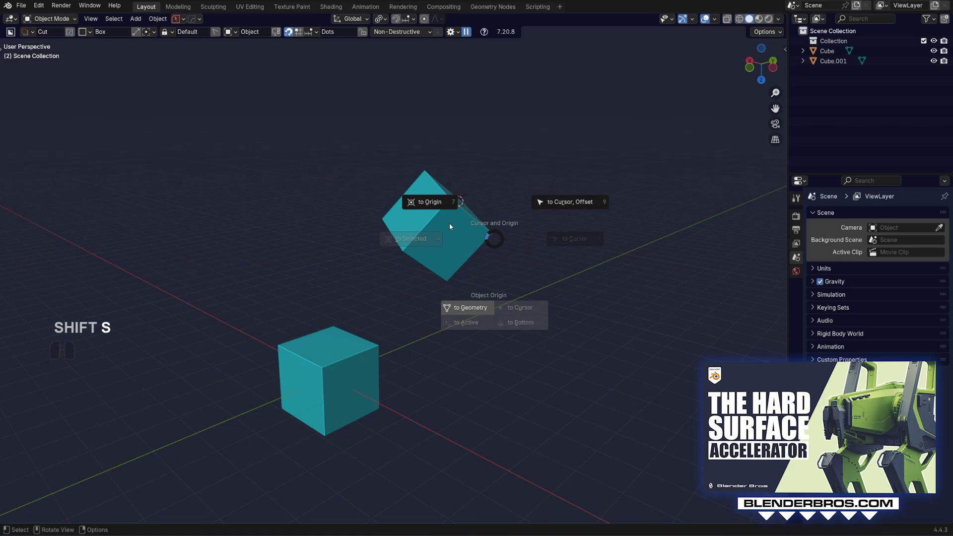
left_click(436, 205)
Replace the original cube at the world origin with a mesh cylinder.
middle_click_drag(469, 314, 514, 326, "shift")
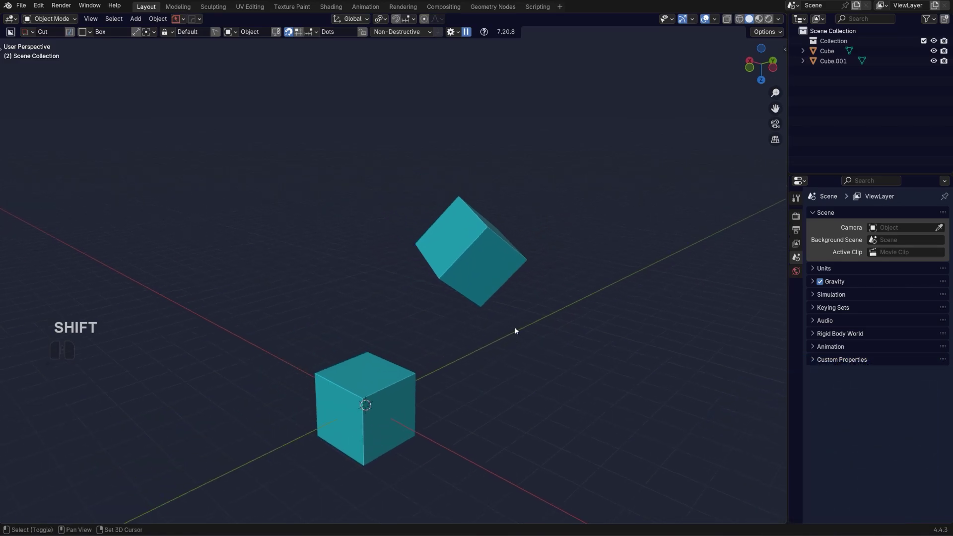
left_click(366, 371)
key("x")
left_click(379, 372)
key("shift+a")
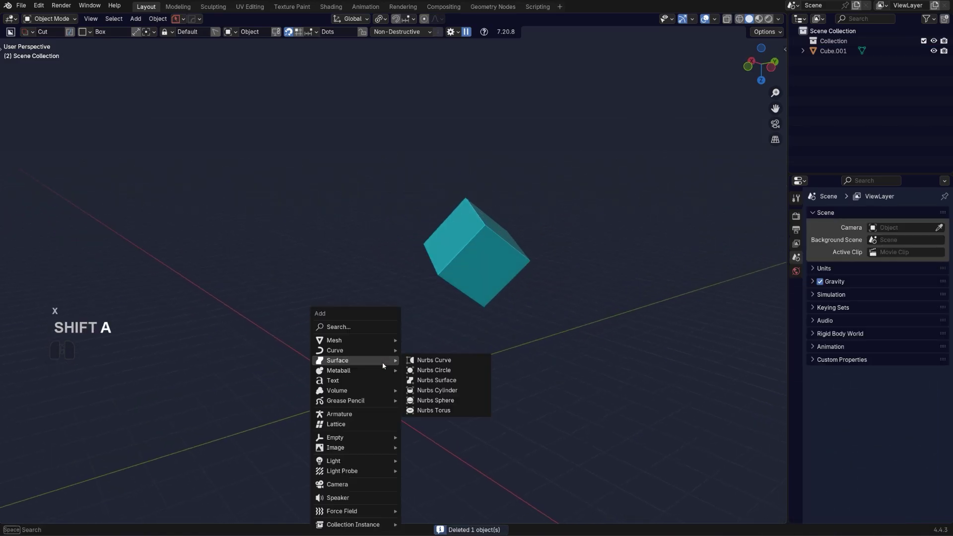
mouse_move(370, 340)
left_click(430, 414)
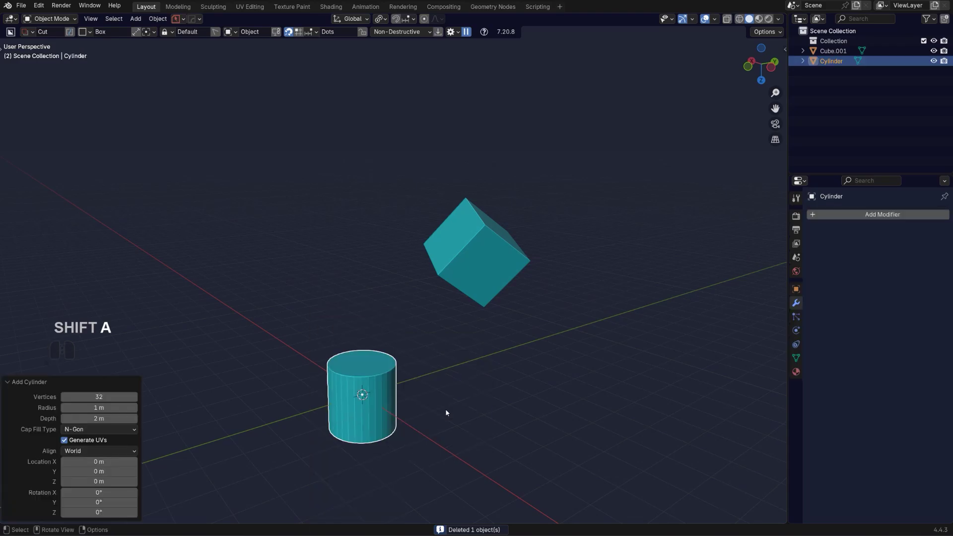
scroll(439, 377, "down", 3)
scroll(441, 300, "up", 4)
left_click(498, 211, "shift")
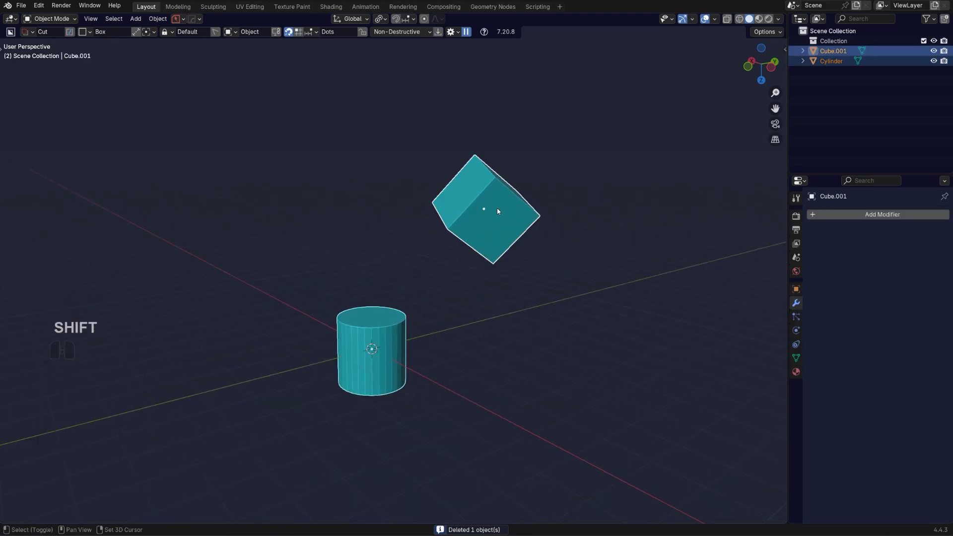
key("f")
scroll(519, 283, "down", 3)
key("g")
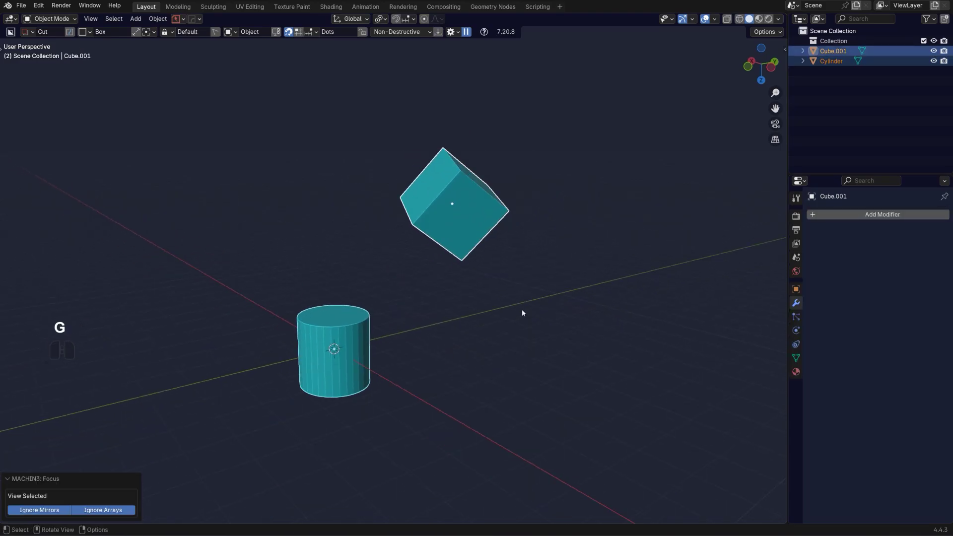
right_click(554, 199)
Shade the cylinder smooth by angle.
middle_click_drag(500, 305, 535, 314, "shift")
left_click(381, 347)
left_click(489, 217, "shift")
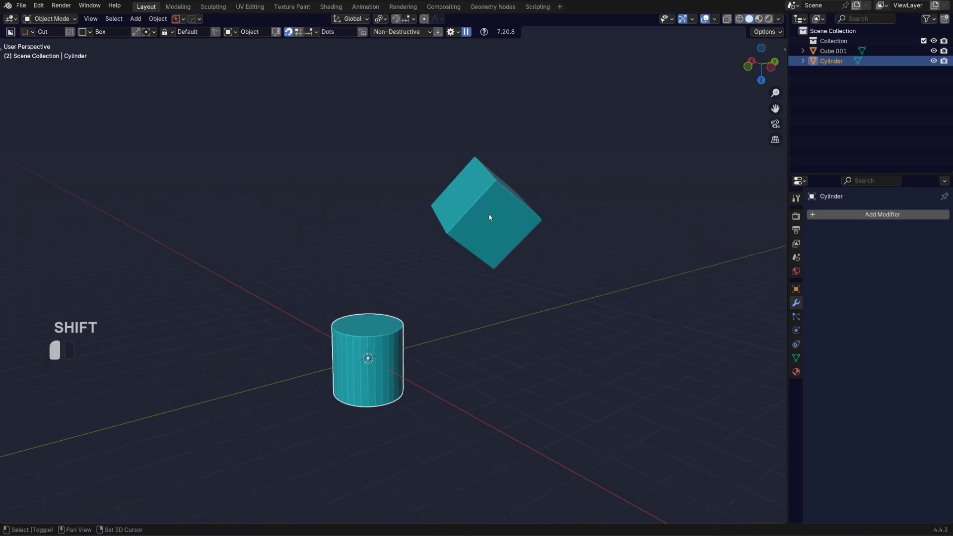
right_click(490, 219)
Align the cylinder's location and rotation to the tilted cube as the active object, using MACHIN3 Align.
left_click(492, 208, "shift")
middle_click_drag(492, 206, 494, 315)
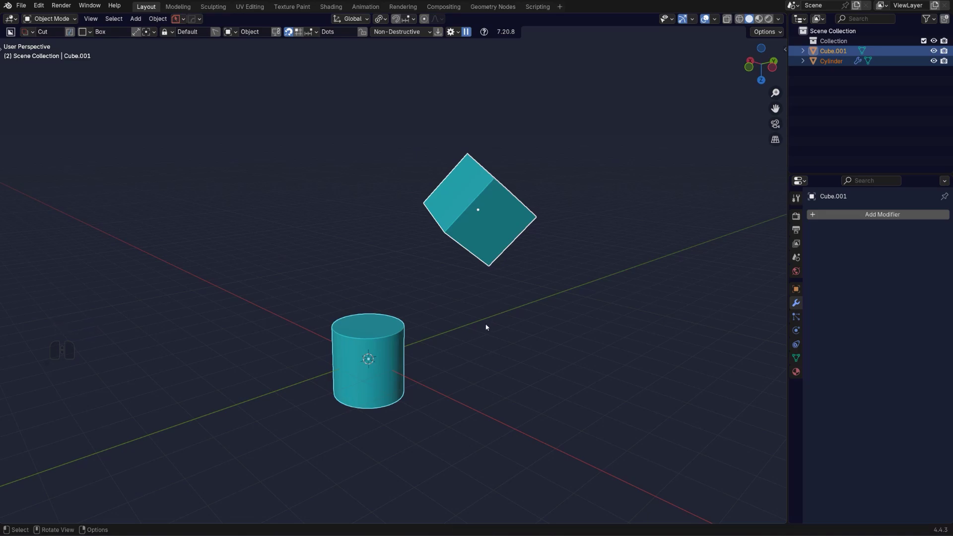
middle_click_drag(487, 327, 460, 315, "shift")
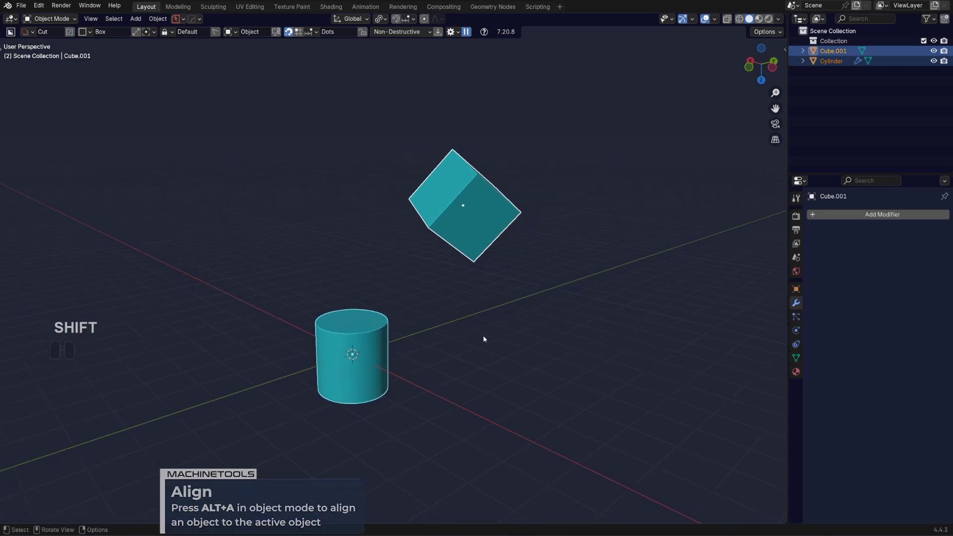
key("alt+a")
middle_click_drag(532, 268, 406, 359)
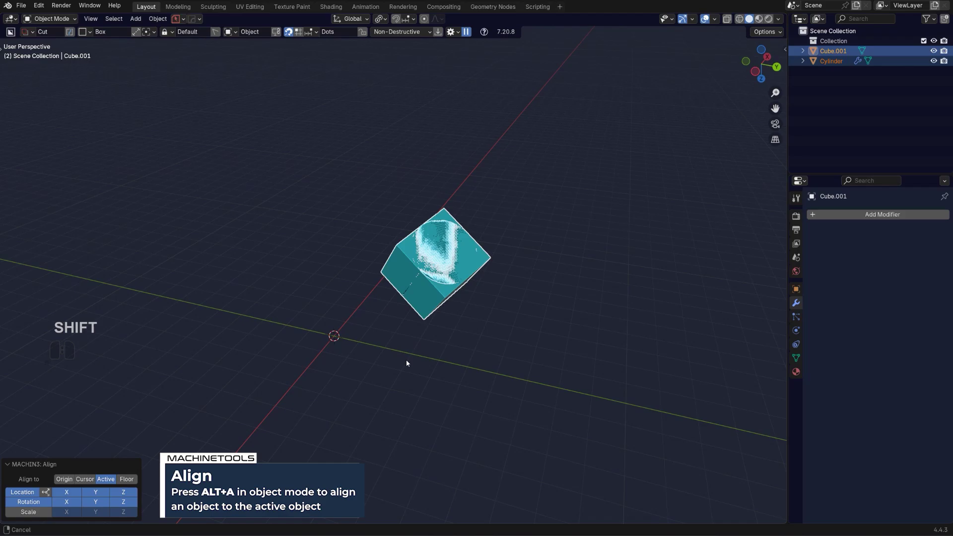
middle_click_drag(480, 244, 504, 265)
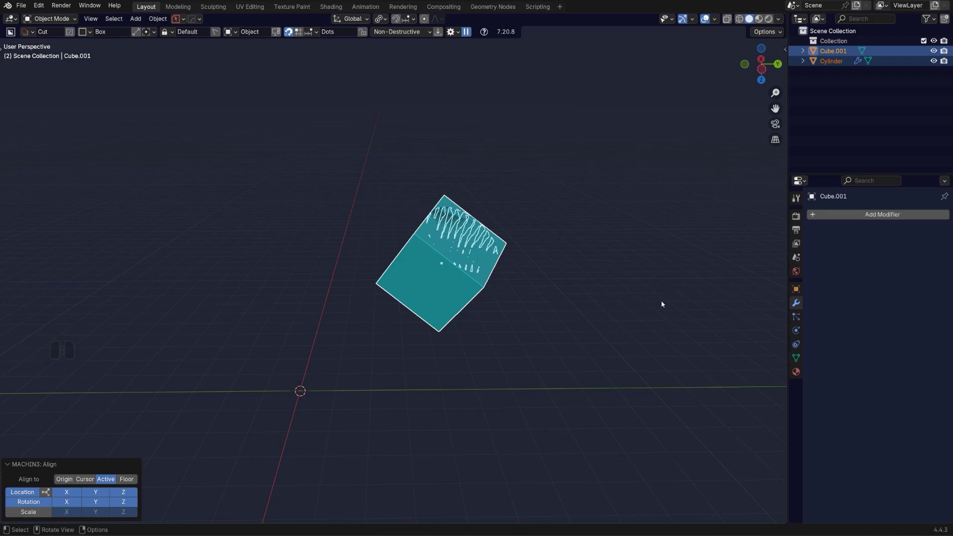
middle_click_drag(430, 326, 445, 255)
left_click(446, 255)
key("s")
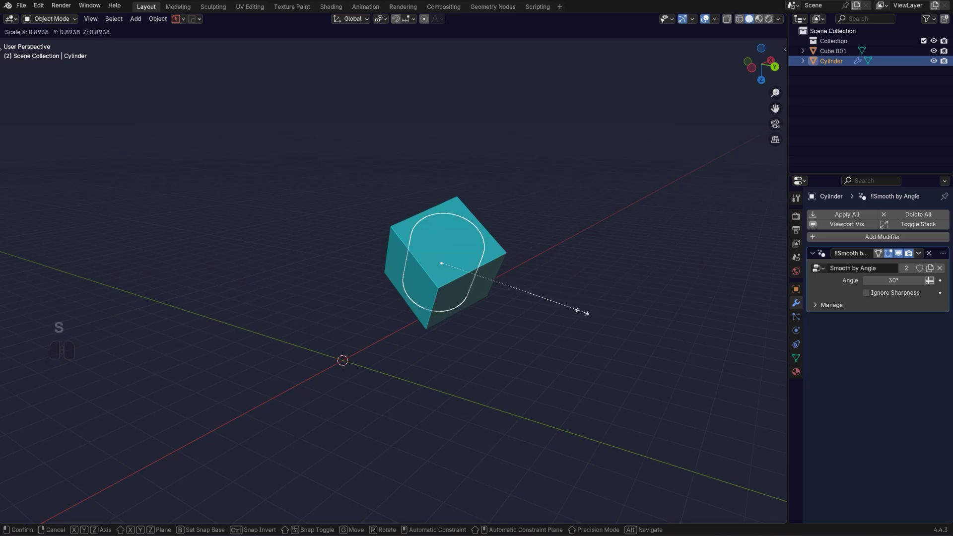
right_click(551, 312)
middle_click_drag(517, 310, 522, 318, "shift")
scroll(521, 319, "up", 1)
left_click(433, 313)
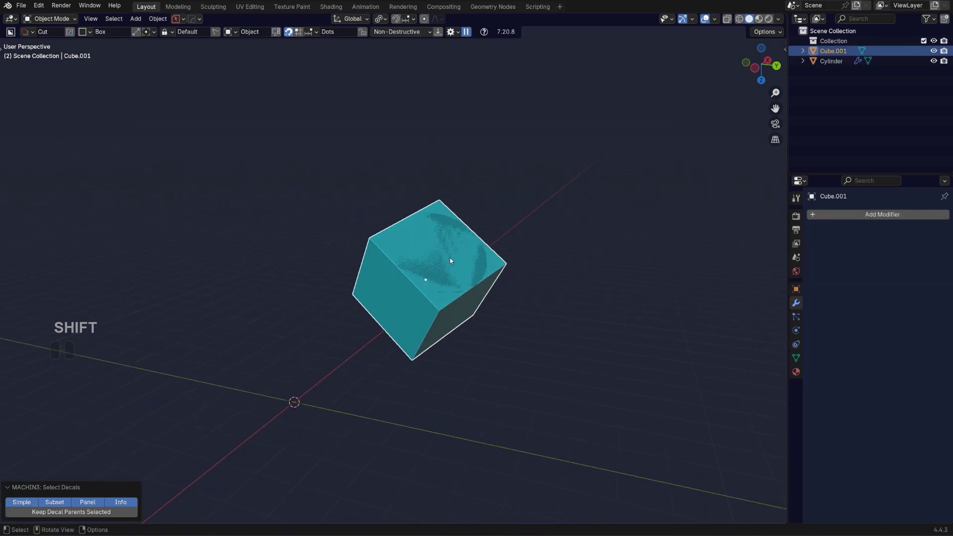
Select the cylinder inside the tilted cube and snap the 3D cursor to it.
left_click(422, 266)
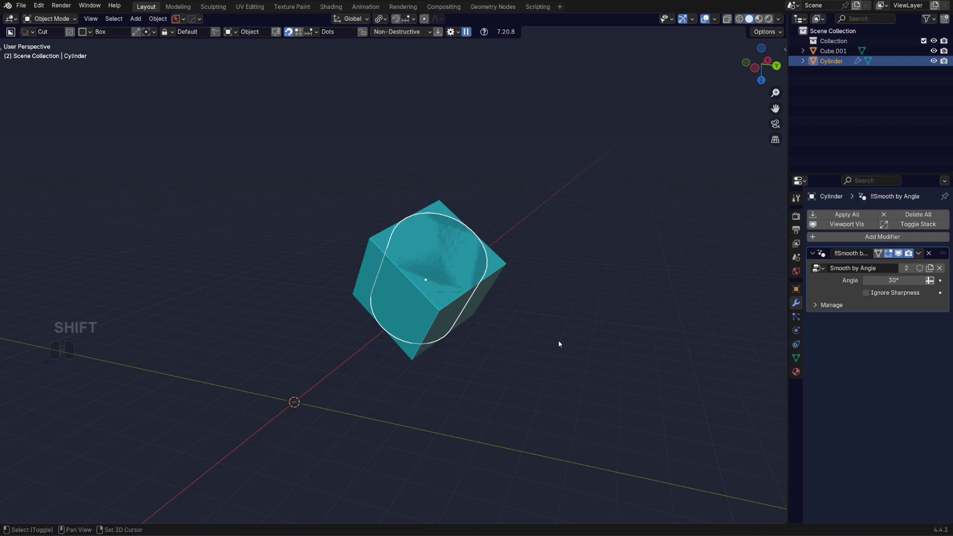
key("shift+s")
left_click(468, 344)
scroll(451, 312, "down", 3)
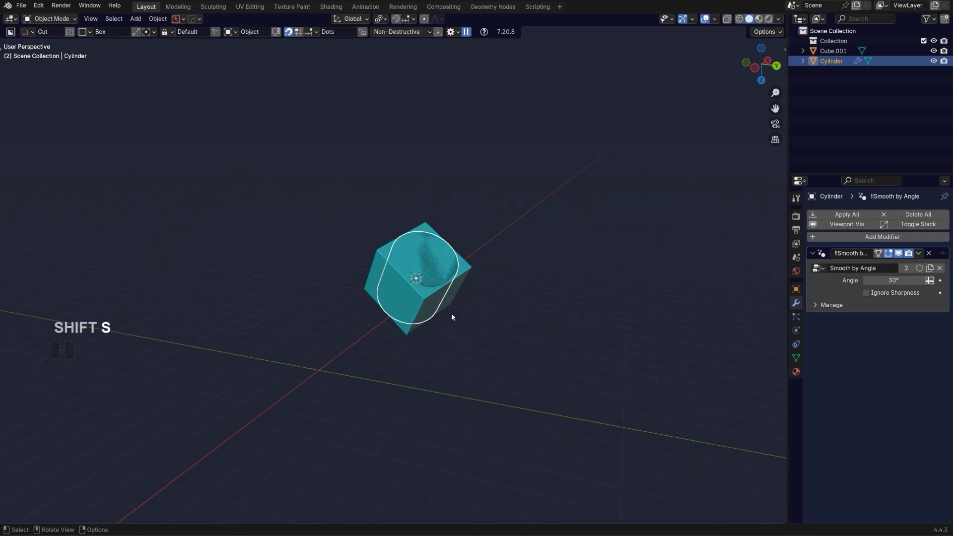
scroll(528, 323, "up", 3)
Create a Hard Ops radial array of the cylinder on the Z axis with 8 segments and a displacement of about 4.15.
key("q")
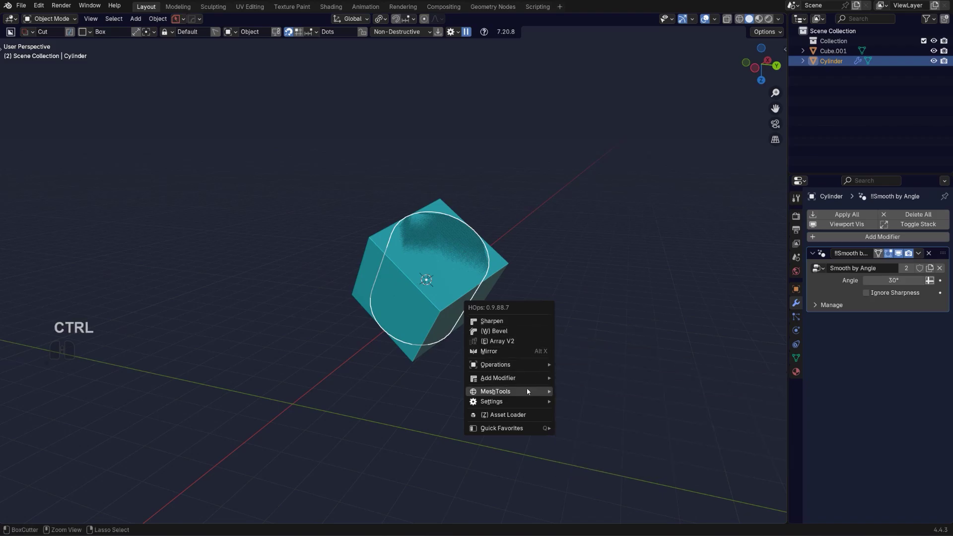
mouse_move(526, 391)
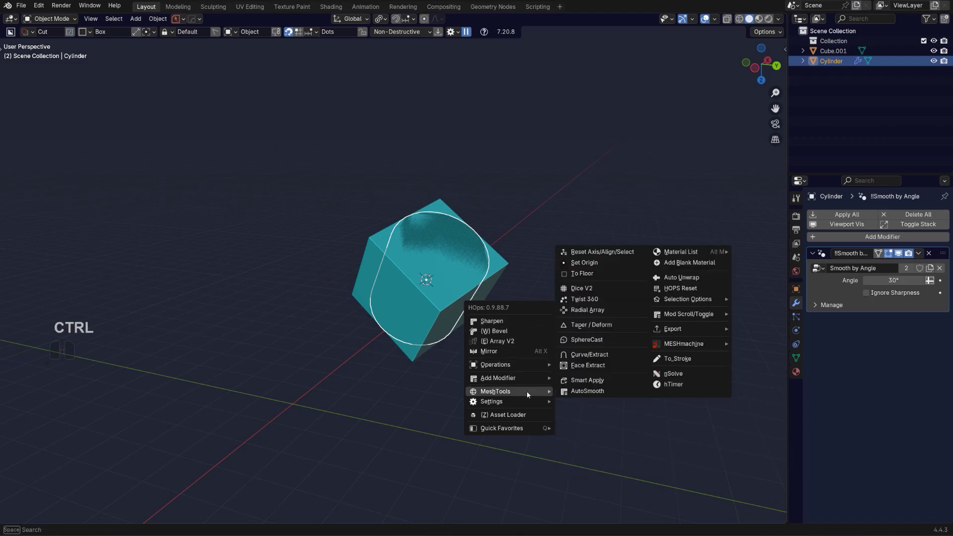
left_click(588, 310)
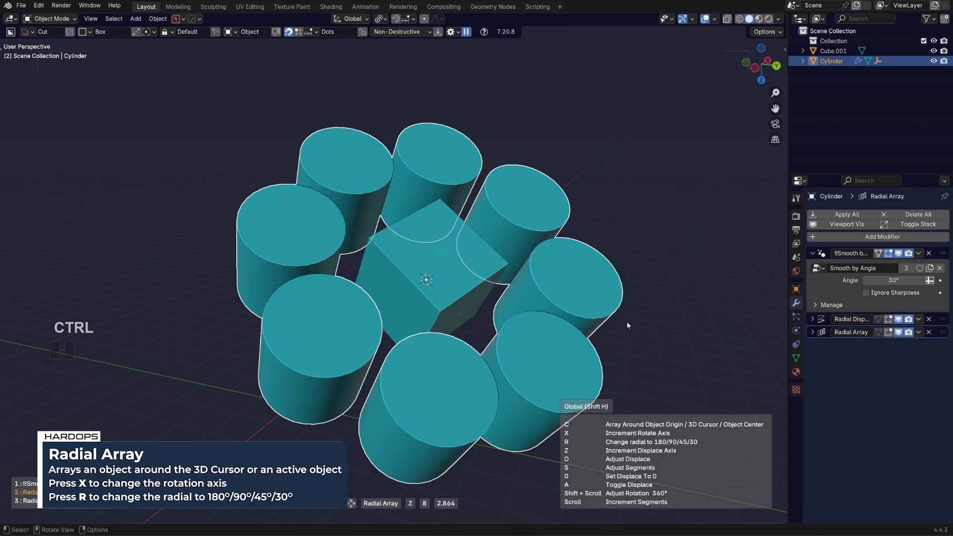
key("d")
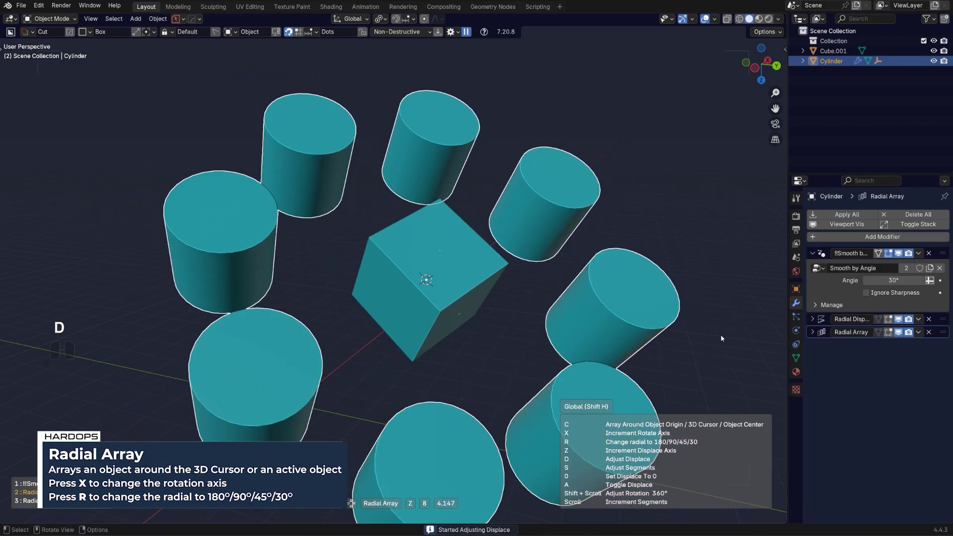
Delete all remaining objects, including the radial empty, and reset the 3D cursor to the world origin.
key("x")
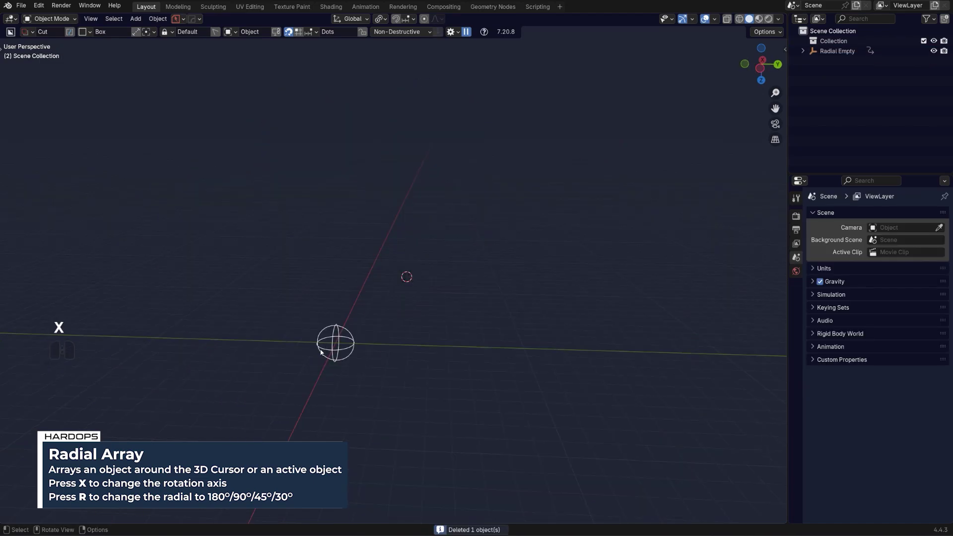
left_click(321, 352)
key("x")
left_click(323, 338)
middle_click_drag(325, 337, 573, 319)
key("shift+s")
left_click(447, 401)
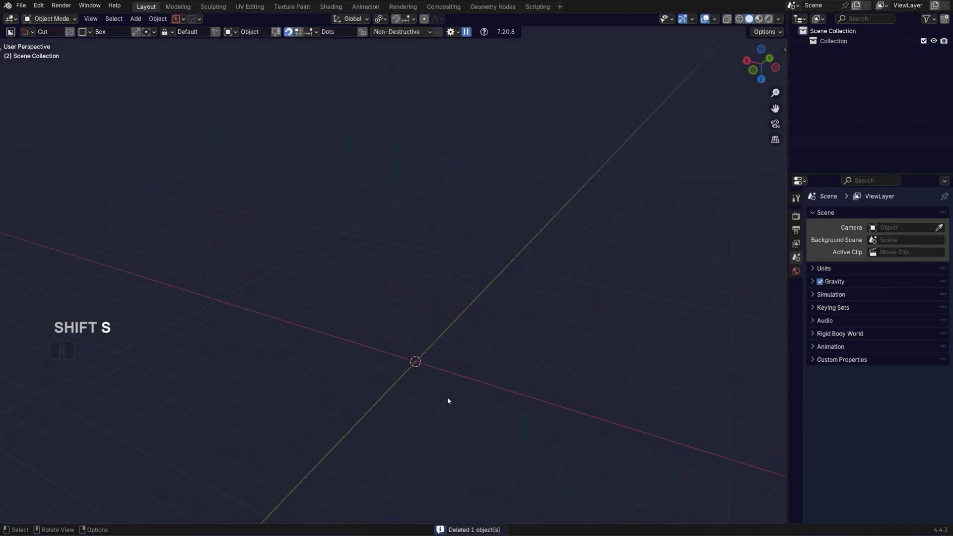
Add a new cube and delete its near upper edge in Edit Mode, opening the two adjoining faces.
middle_click_drag(447, 401, 451, 320, "shift")
key("shift+a")
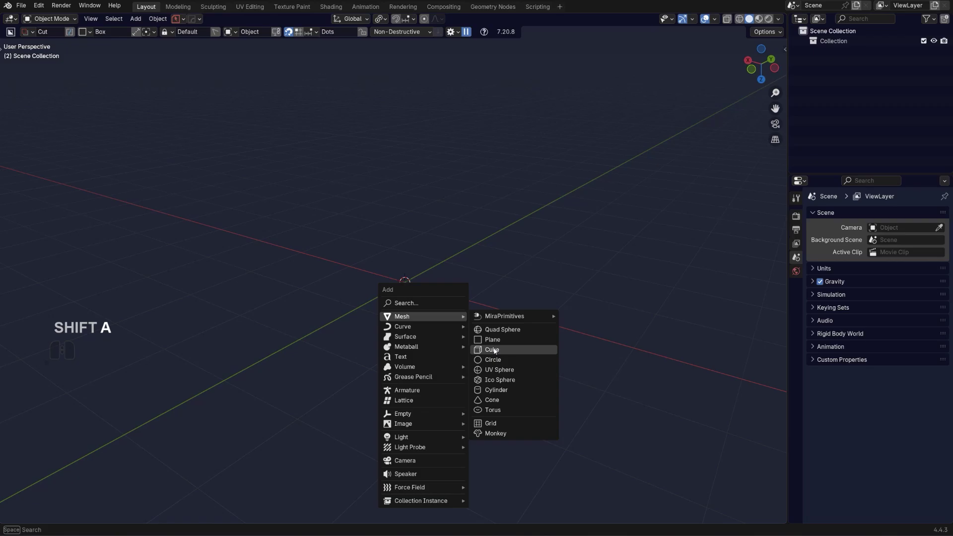
left_click(493, 350)
key("Tab")
left_click(447, 298)
key("x")
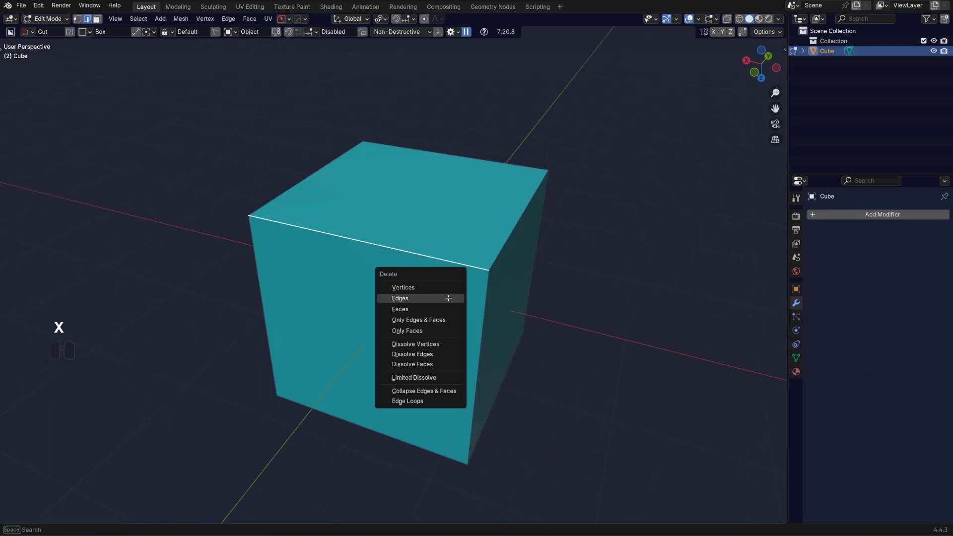
left_click(444, 300)
Move the open cube's near upper corner vertex inward and its far lower vertex about -0.57 m in Y and 0.83 m in Z.
key("Tab")
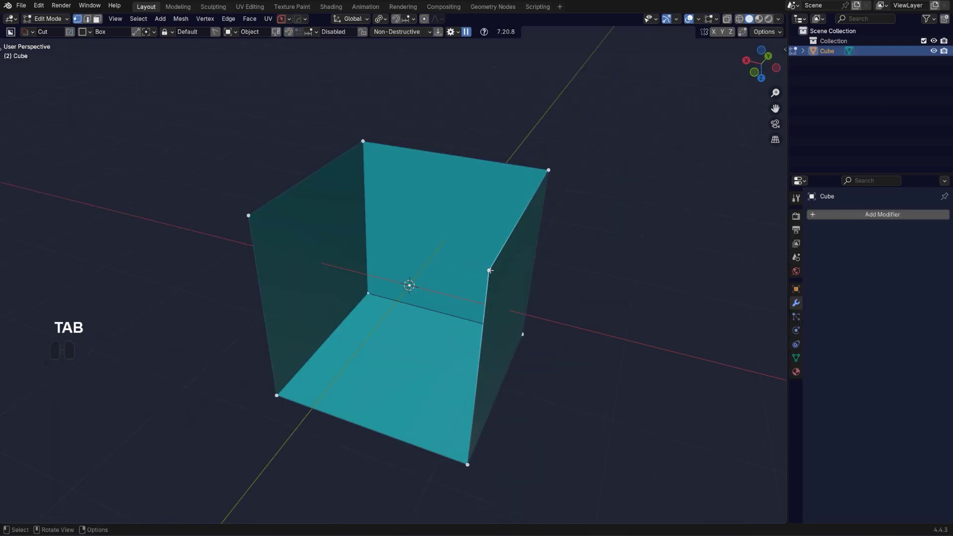
key("g")
left_click(569, 364)
left_click(529, 343)
key("g")
left_click(513, 430)
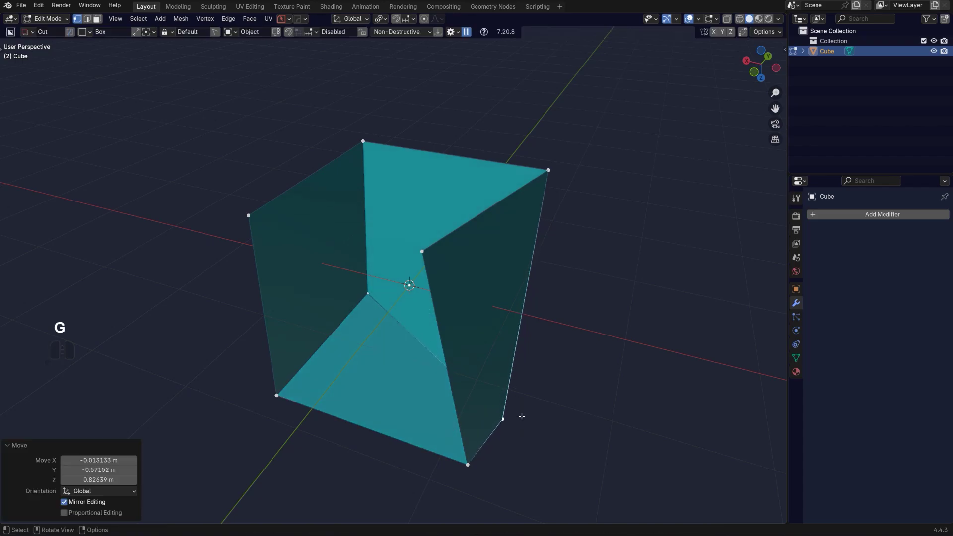
Try to align the open cube's displaced vertices with MACHIN3tools Align and undo the attempts.
scroll(521, 407, "down", 2)
mouse_move(521, 395)
middle_mouse_down()
mouse_move(509, 385)
mouse_move(433, 396)
mouse_move(489, 347)
mouse_move(434, 391)
mouse_move(477, 331)
mouse_move(439, 372)
mouse_move(270, 375)
mouse_move(448, 379)
middle_mouse_up()
key("Tab")
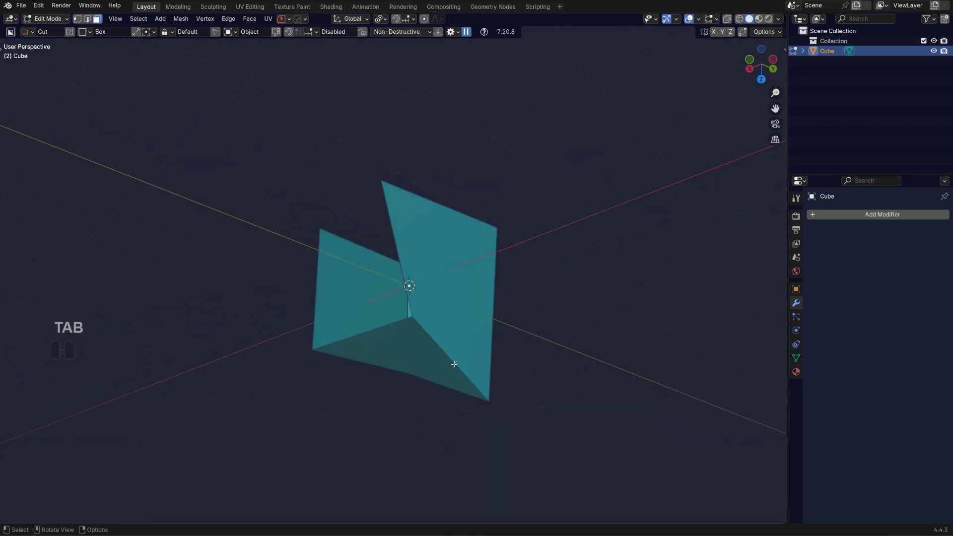
middle_click_drag(509, 333, 613, 315)
key("alt+a")
key("alt+a")
left_click(764, 290)
middle_click_drag(549, 336, 575, 325)
key("ctrl+z")
key("ctrl+z")
key("ctrl+z")
middle_click_drag(608, 355, 384, 388)
key("ctrl+z")
Align the vertices of the open cube's skewed side wall to the local X minimum with MACHIN3tools Align.
key("Tab")
left_click(383, 329)
key("alt+a")
left_click(574, 235)
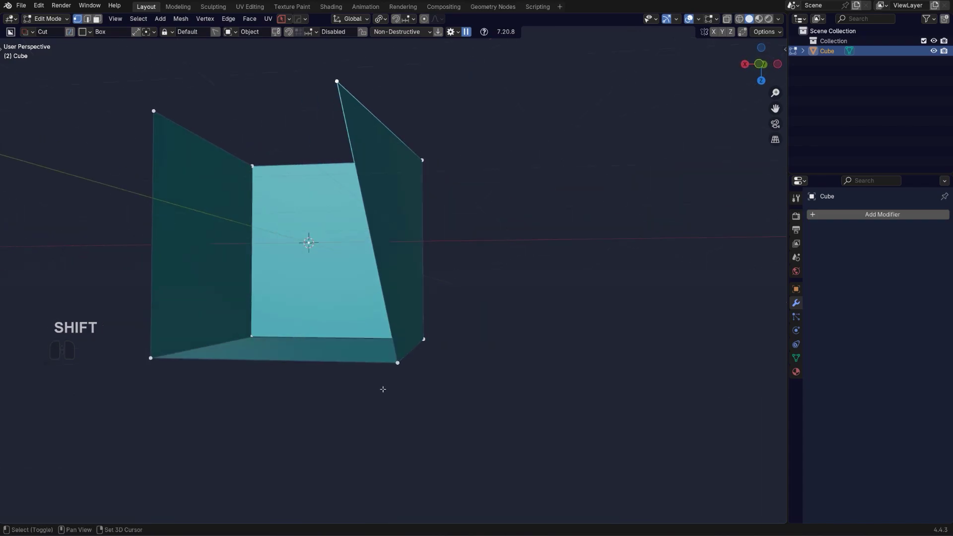
key("alt+a")
left_click(479, 380)
middle_click_drag(494, 278, 476, 332)
scroll(459, 301, "up", 2)
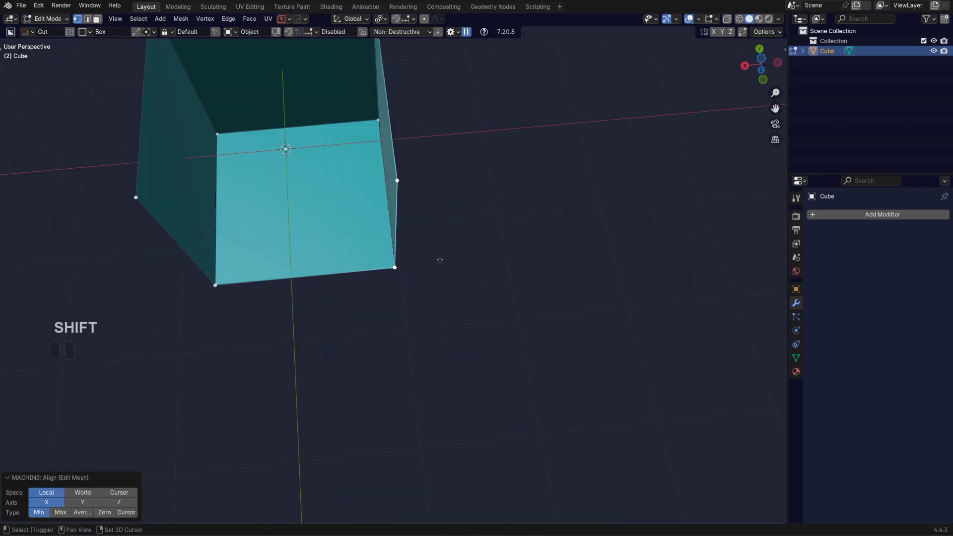
middle_click_drag(428, 243, 403, 222, "shift")
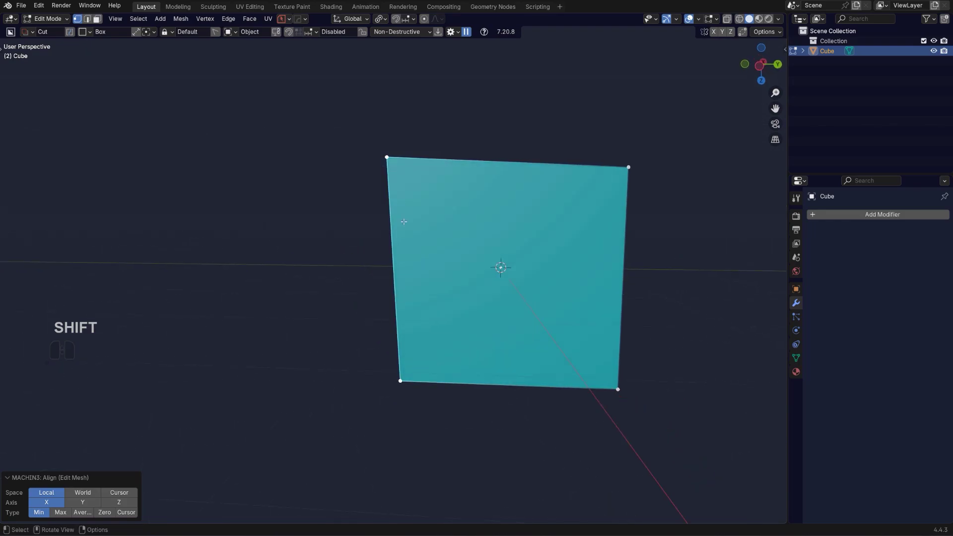
Align the side face's slanted -Y edge vertically and its upper vertices to the local Z maximum.
left_click(397, 393)
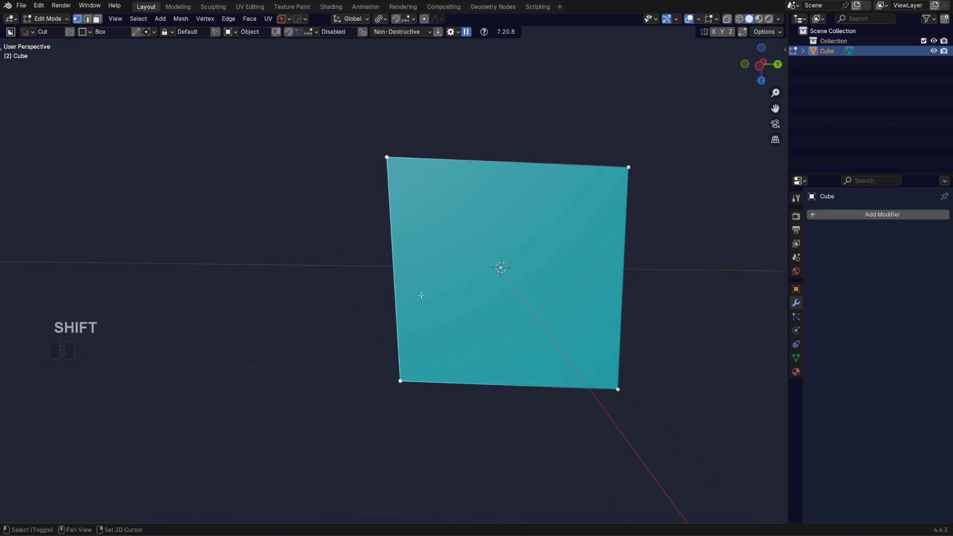
key("alt+a")
key("alt+a")
key("ctrl+z")
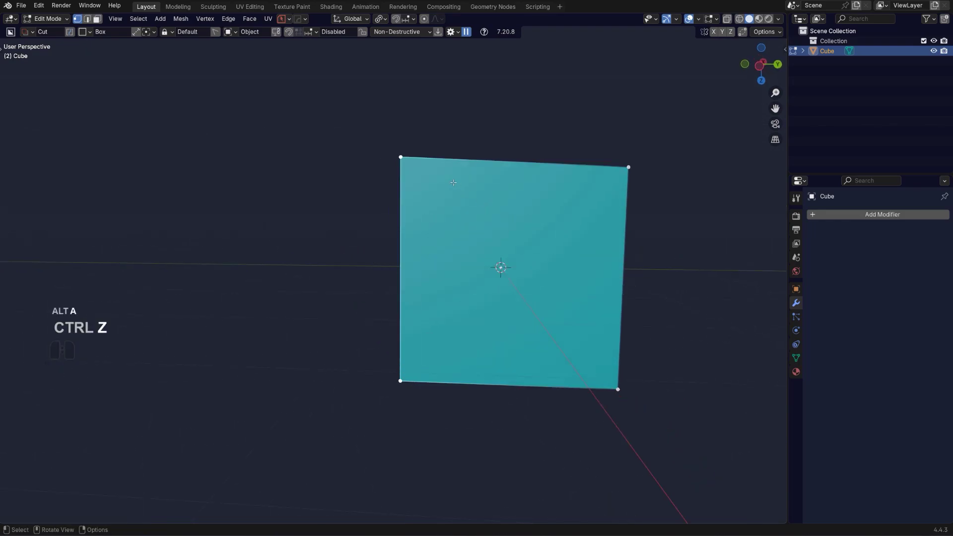
key("alt+a")
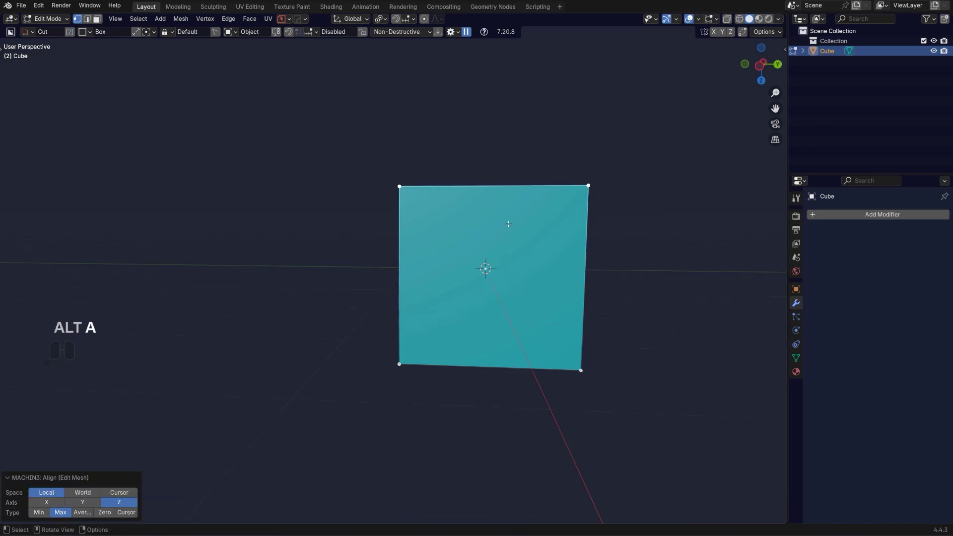
middle_click_drag(635, 149, 565, 91)
key("Tab")
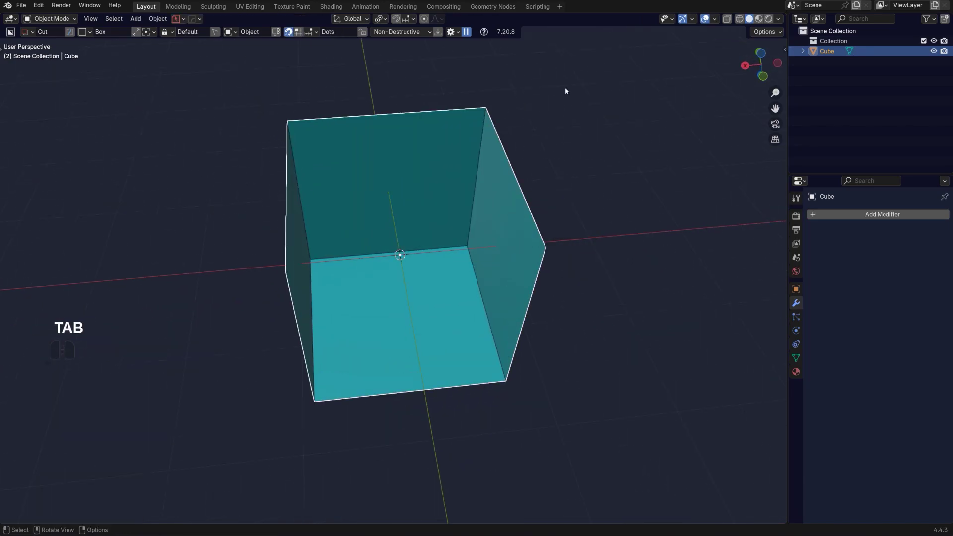
Bevel the closed lower edge of the open cube by about 0.641 m with one segment.
middle_click_drag(577, 174, 445, 287)
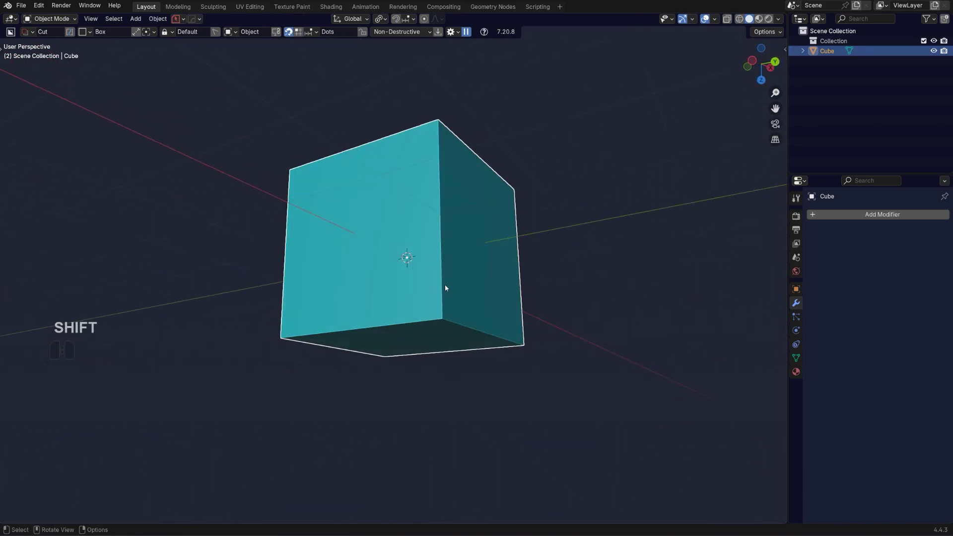
key("Tab")
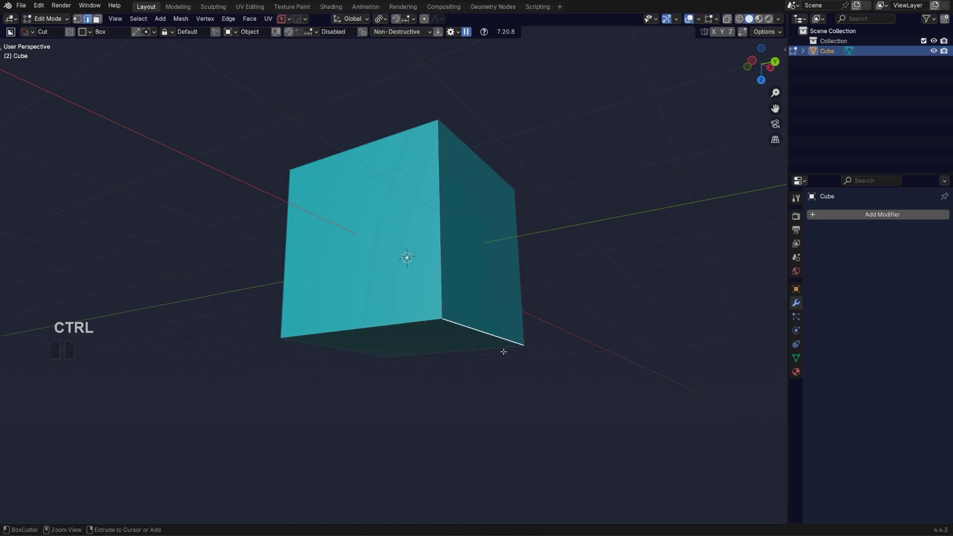
key("ctrl+b")
key("ctrl+v")
key("ctrl+b")
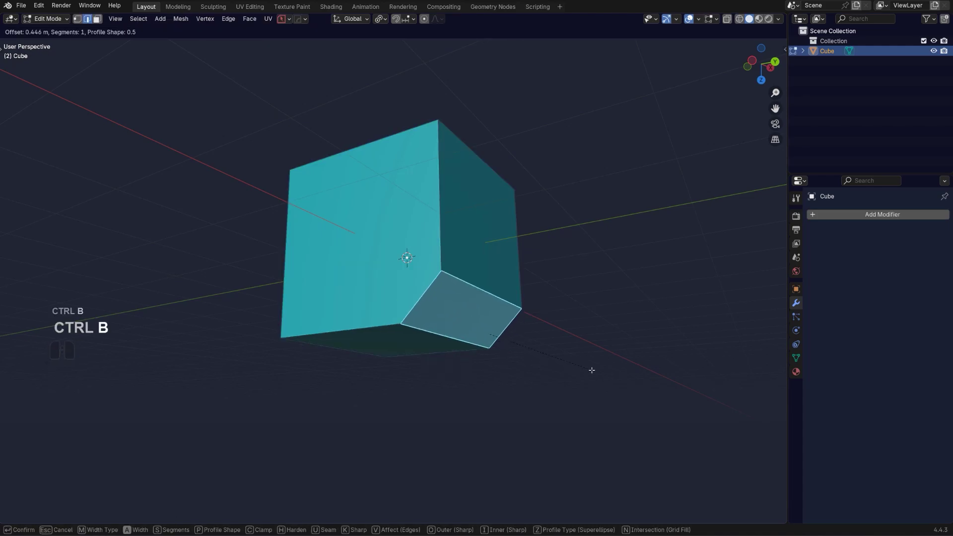
left_click(525, 378)
middle_click_drag(525, 378, 560, 349)
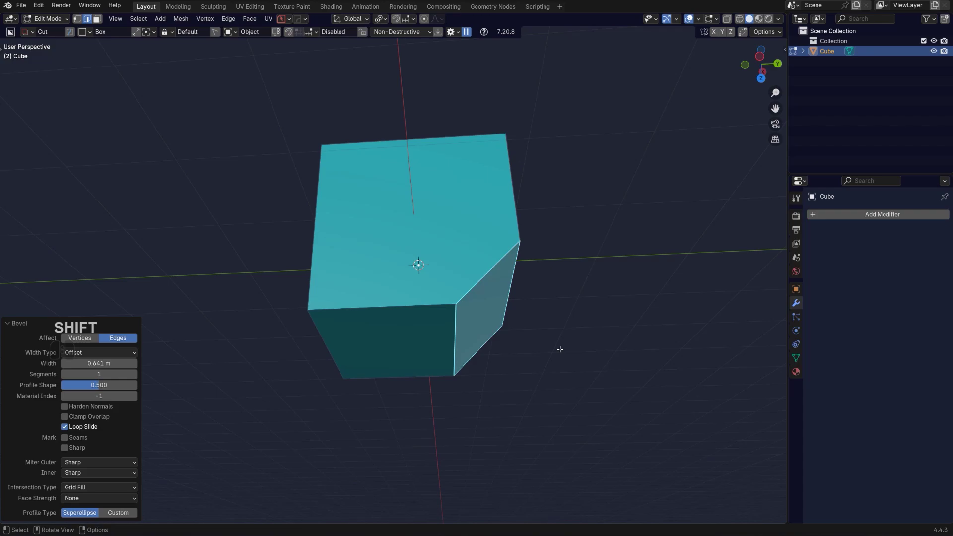
Try Align Straighten on the lower corner and both bevel vertices with the lower bevel vertex selected last, and undo it.
scroll(560, 349, "down", 1)
key("Tab")
middle_click_drag(395, 345, 367, 377, "shift")
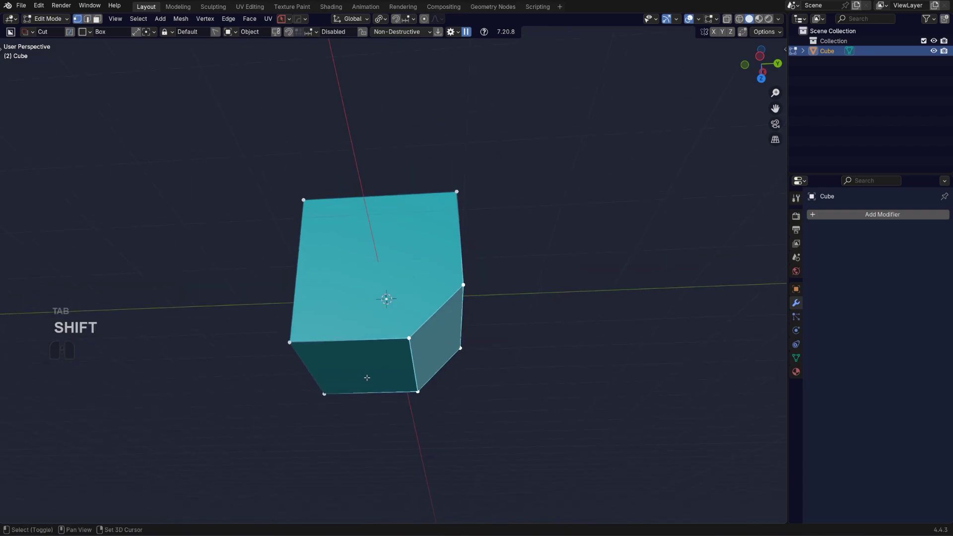
left_click(292, 343)
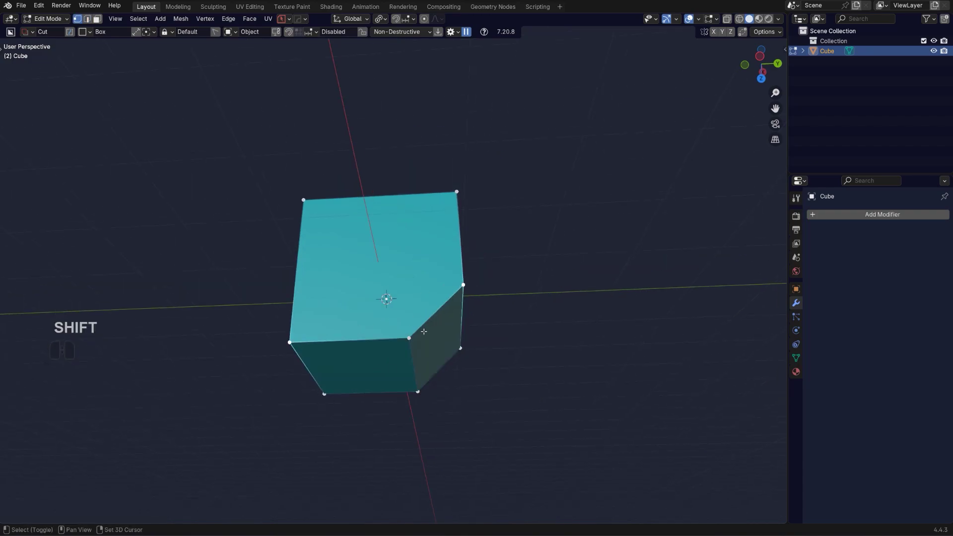
middle_click_drag(408, 341, 519, 377)
key("alt+a")
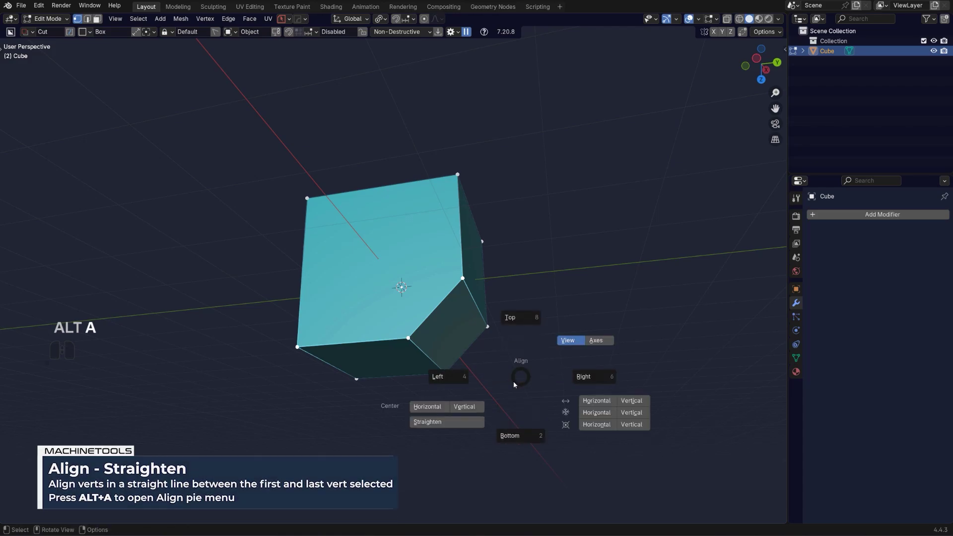
left_click(466, 421)
right_click(523, 393)
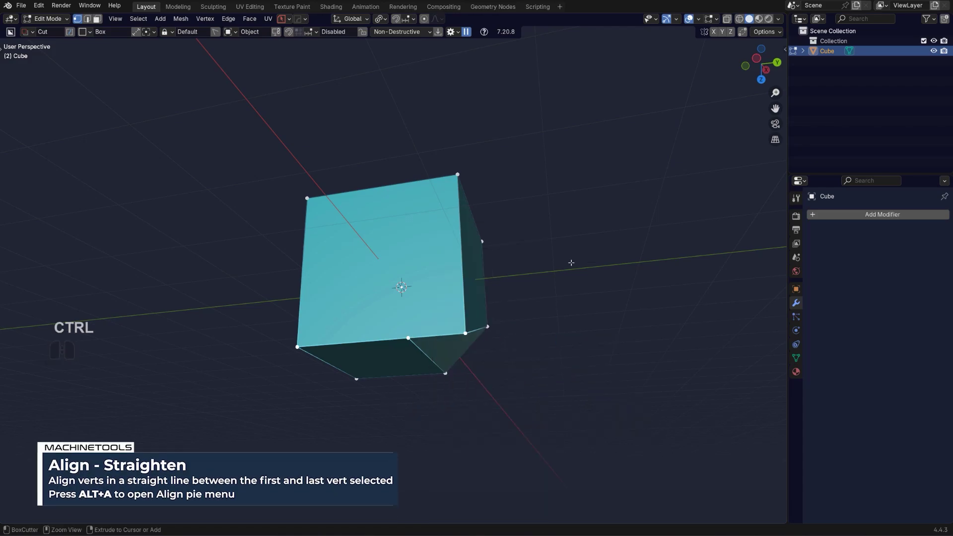
key("ctrl+z")
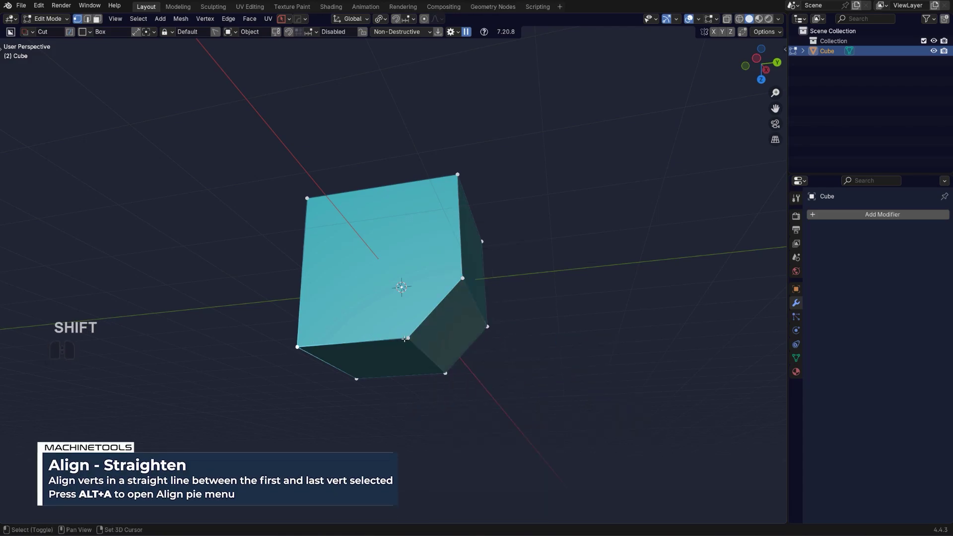
Straighten the lower bevel vertex onto the line between the lower corner vertex and the upper bevel vertex.
left_click(406, 339, "shift")
left_click(463, 277, "shift")
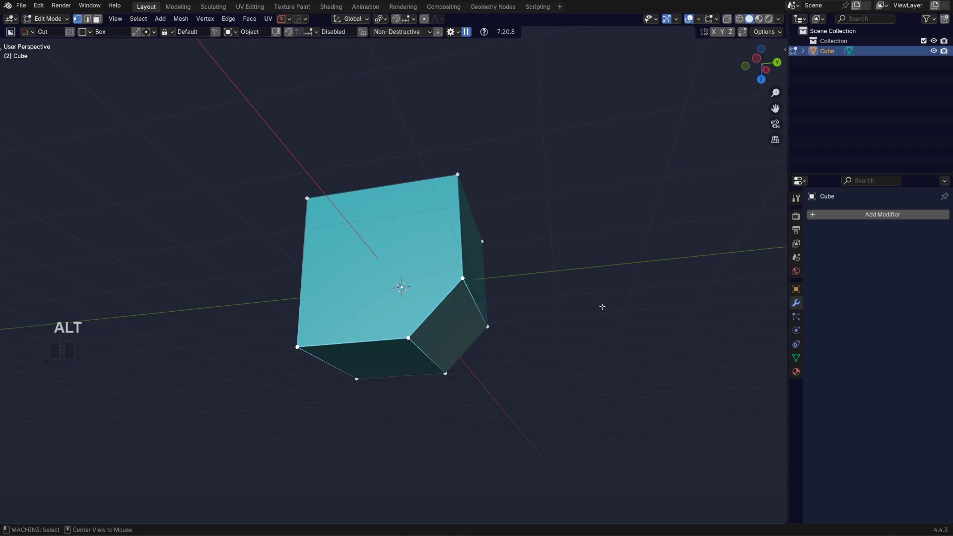
key("alt+a")
left_click(527, 351)
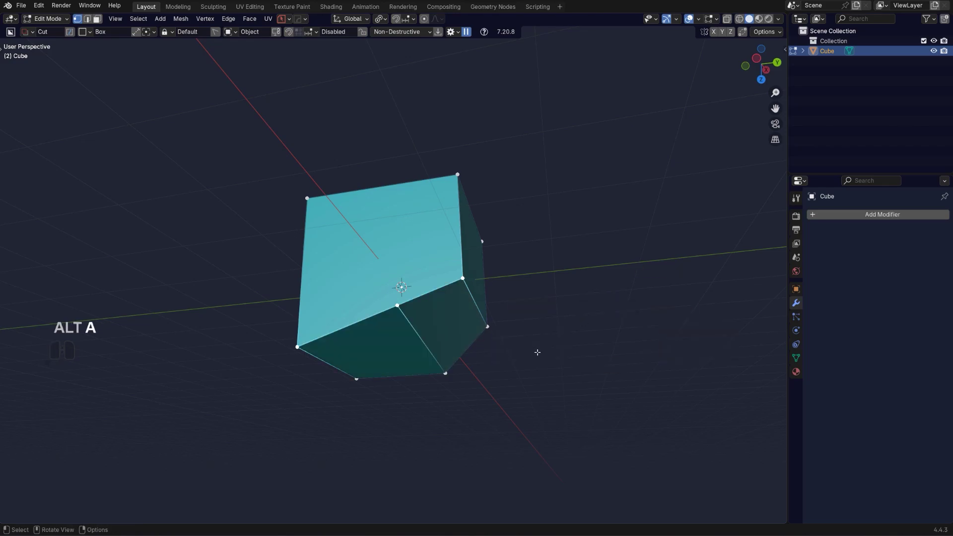
middle_click_drag(537, 352, 444, 337)
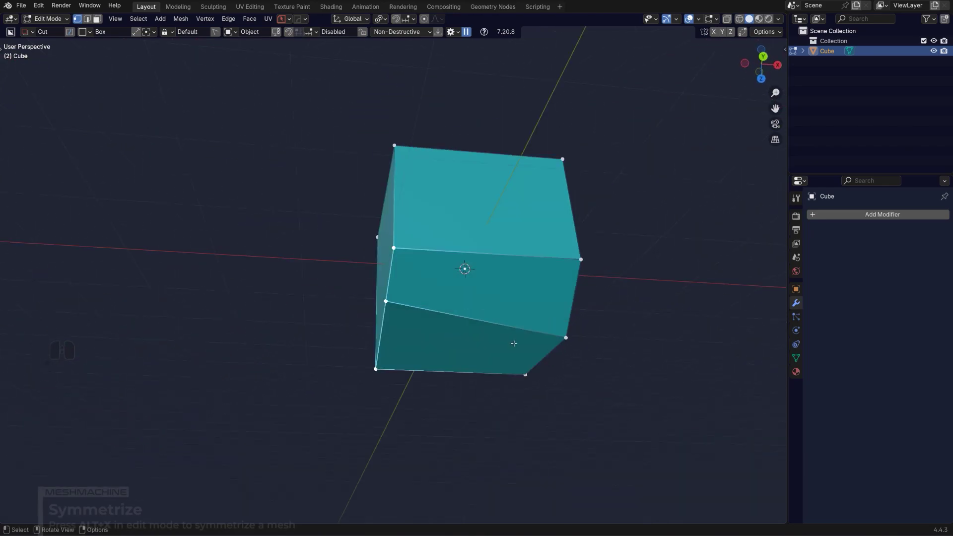
Symmetrize the mesh across the X axis with MESHmachine and dissolve the resulting center edge loop.
key("alt+x")
key("Tab")
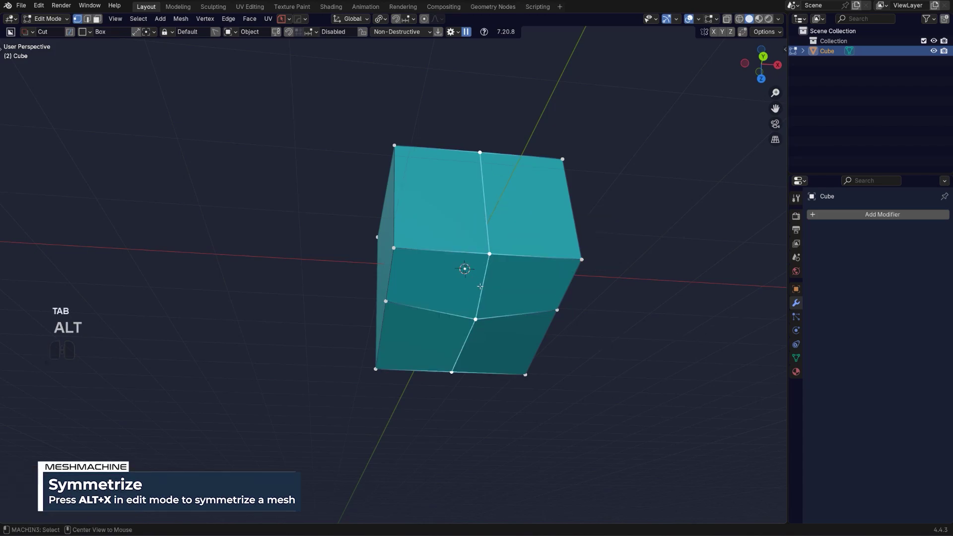
key("ctrl+x")
key("ctrl+z")
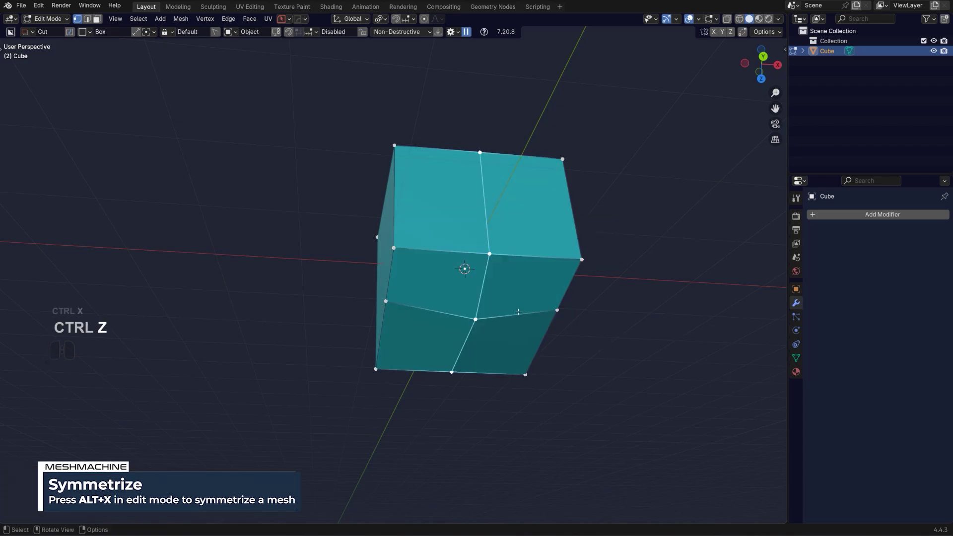
key("Tab")
key("ctrl+x")
scroll(472, 344, "down", 2)
mouse_move(472, 344)
middle_mouse_down()
mouse_move(566, 348)
mouse_move(549, 341)
mouse_move(552, 329)
mouse_move(455, 310)
mouse_move(507, 369)
mouse_move(457, 358)
mouse_move(460, 347)
middle_mouse_up()
scroll(552, 329, "up", 2)
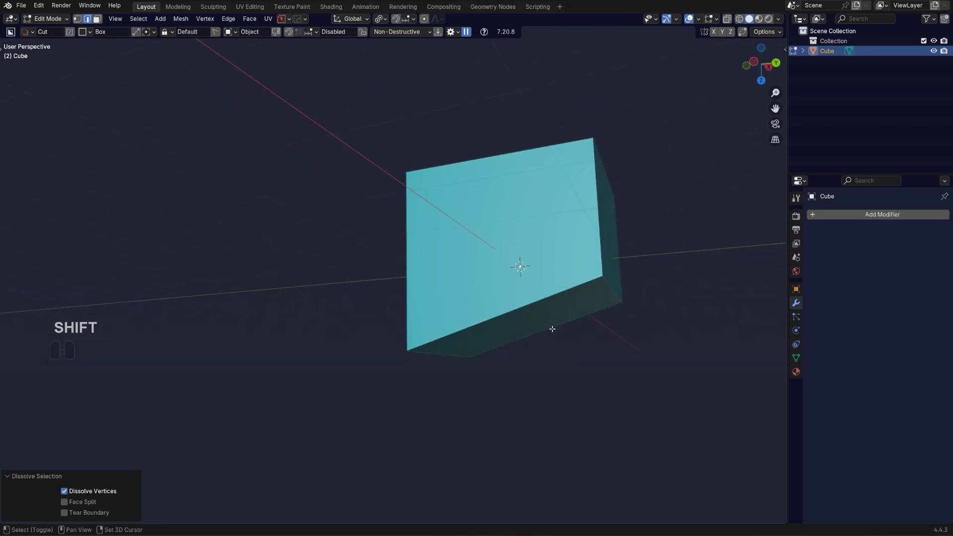
Align the straightened middle edge with the lower corner edge at the local Z maximum.
key("Tab")
left_click(364, 338, "shift")
key("alt+a")
scroll(474, 345, "up", 2)
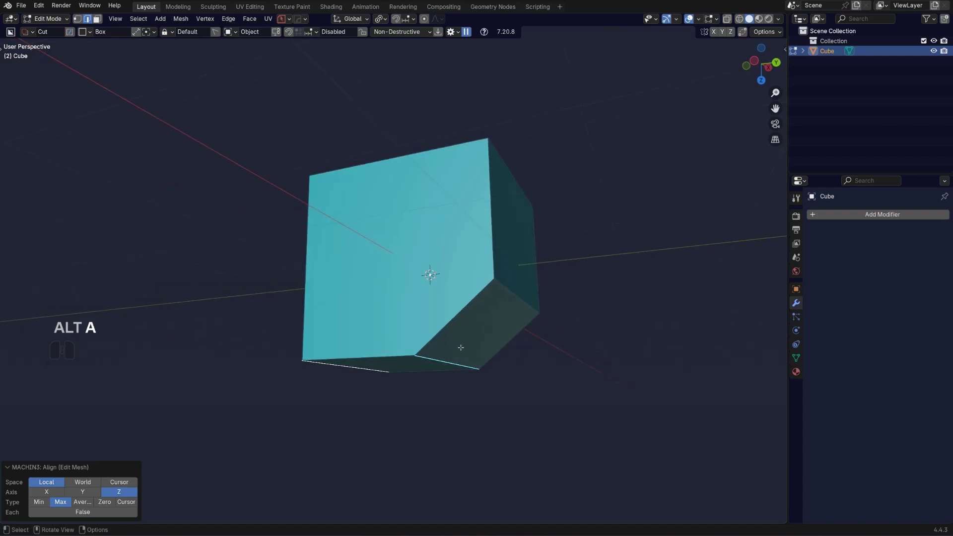
Try MESHmachine Flatten on the sloped bevel face and lower face with the lower face active, and undo it.
key("Tab")
scroll(556, 356, "down", 2)
middle_click_drag(555, 343, 504, 304)
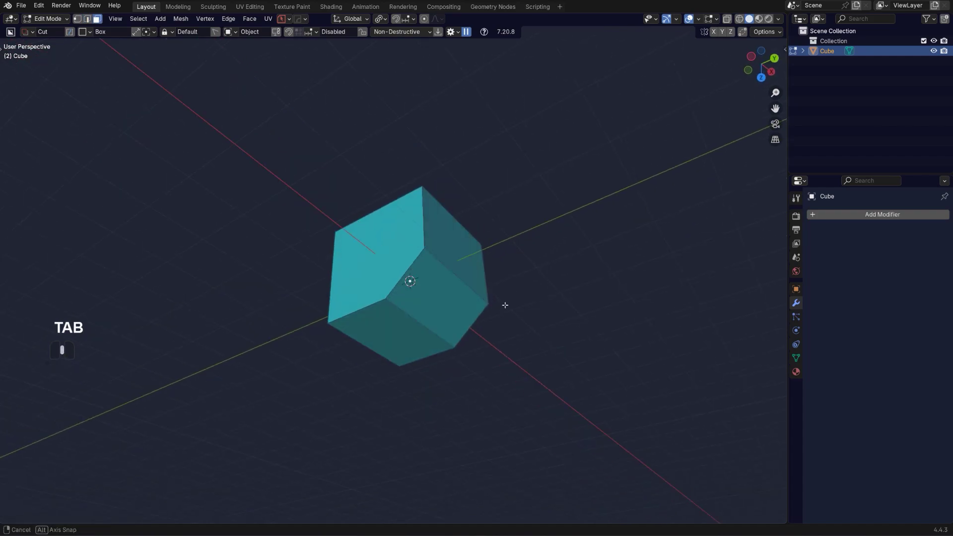
scroll(456, 326, "up", 2)
left_click(501, 316)
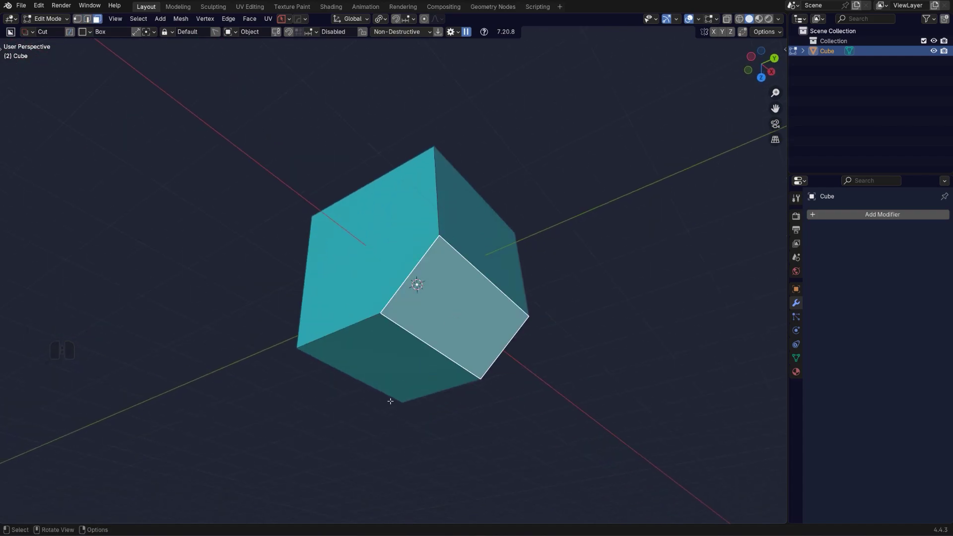
left_click(387, 362, "shift")
middle_click_drag(570, 328, 587, 323)
key("y")
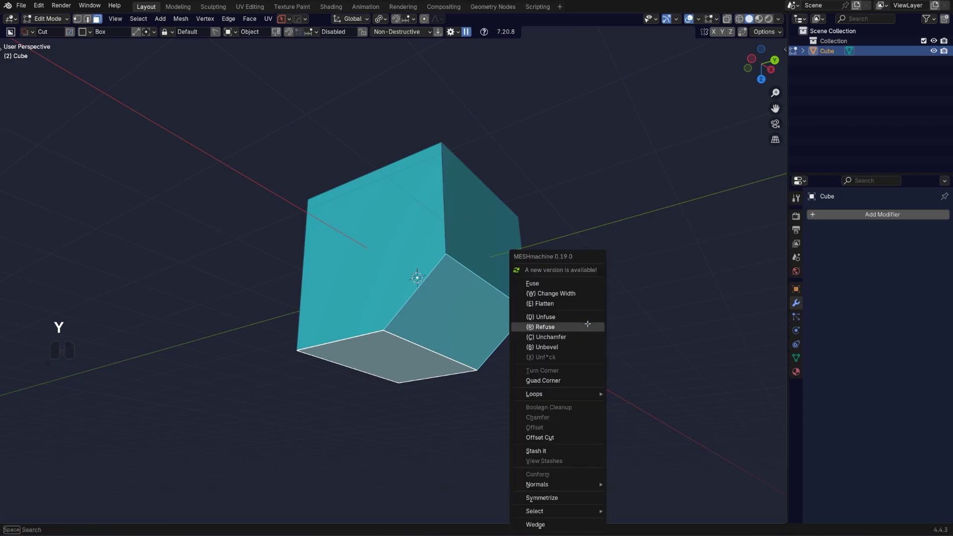
left_click(585, 312)
left_click(498, 345)
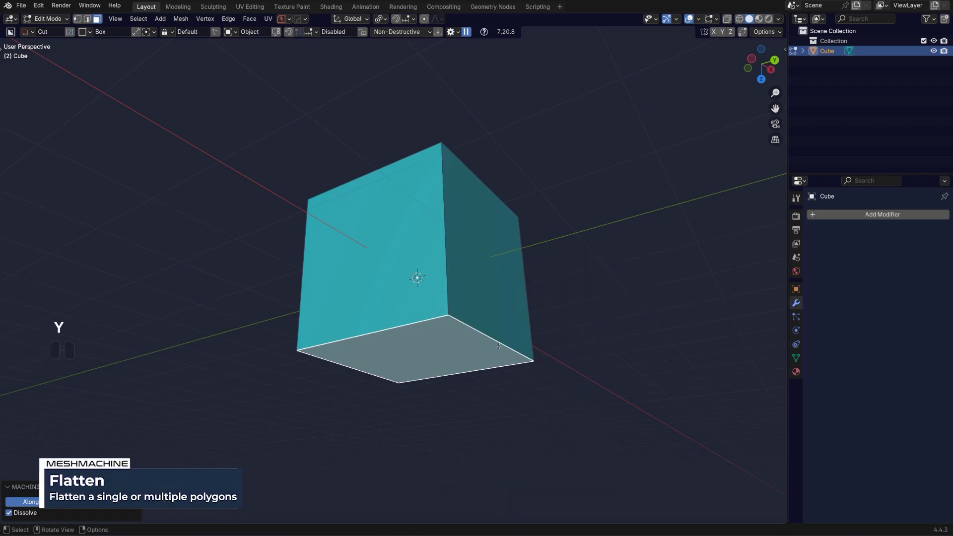
key("ctrl+z")
Try Flatten along edge on the same two faces with the sloped bevel face active, keeping Dissolve on, and revert it.
left_click(403, 358)
left_click(452, 309, "shift")
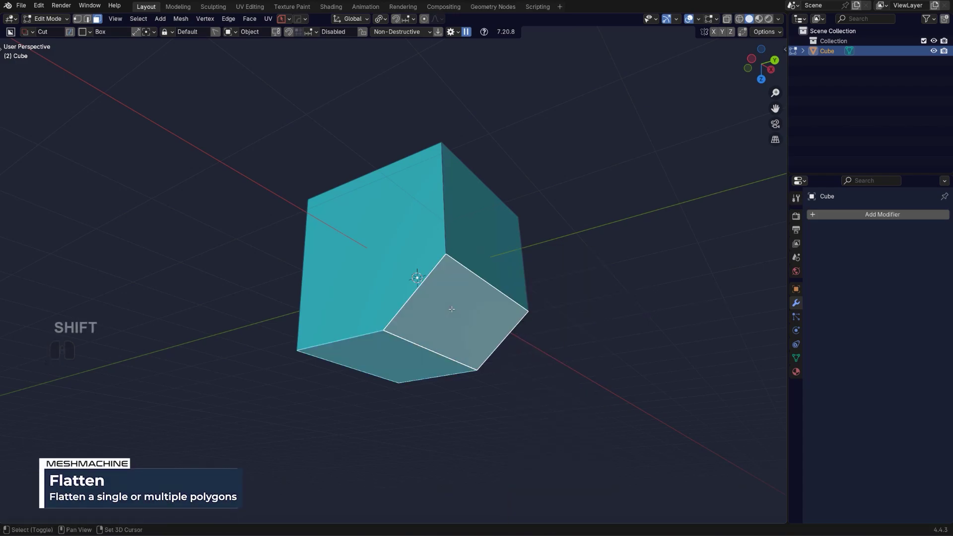
key("y")
left_click(627, 290)
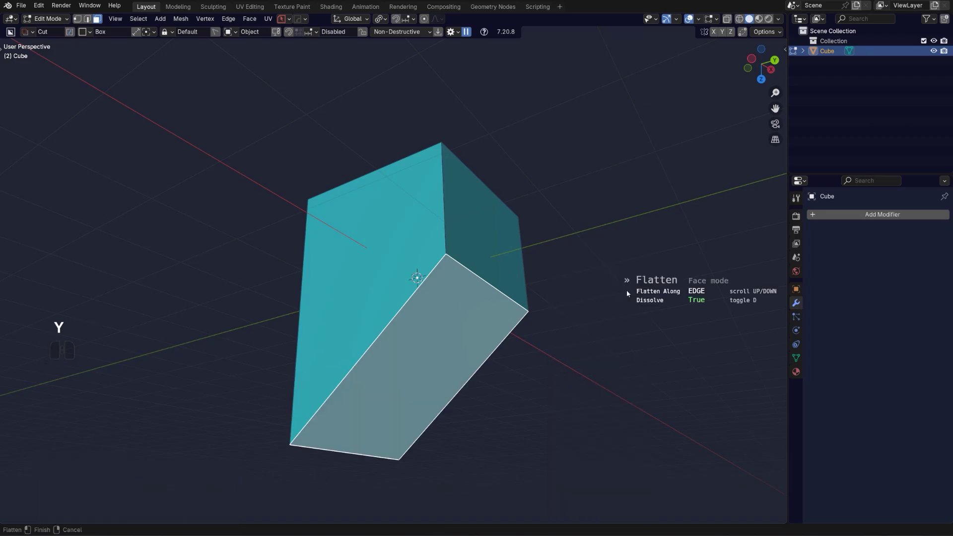
left_click(599, 308)
scroll(516, 323, "down", 2)
middle_click_drag(515, 323, 539, 343)
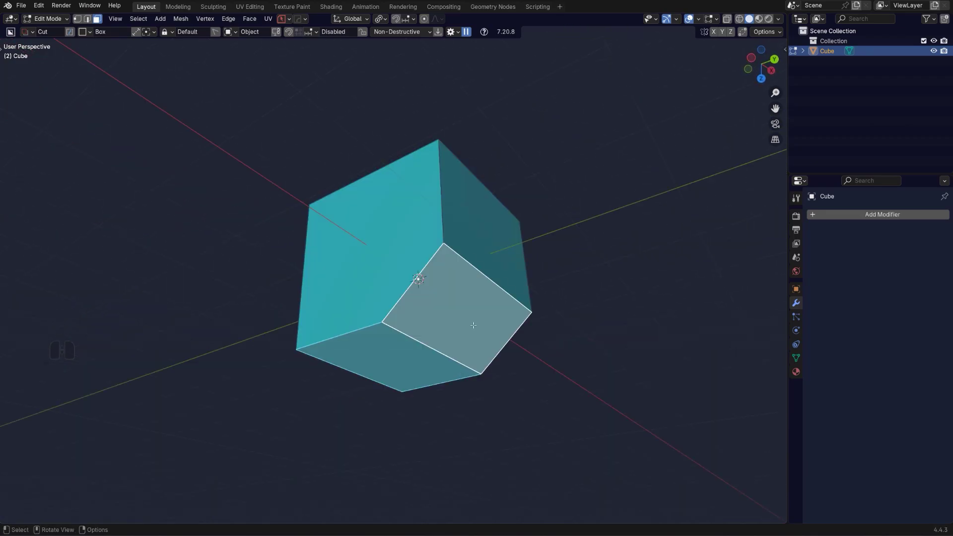
Bevel the upper corner vertex of the sloped face by about 0.801 m, cutting a triangular face.
key("Tab")
left_click(448, 247)
middle_click_drag(512, 304, 474, 332, "shift")
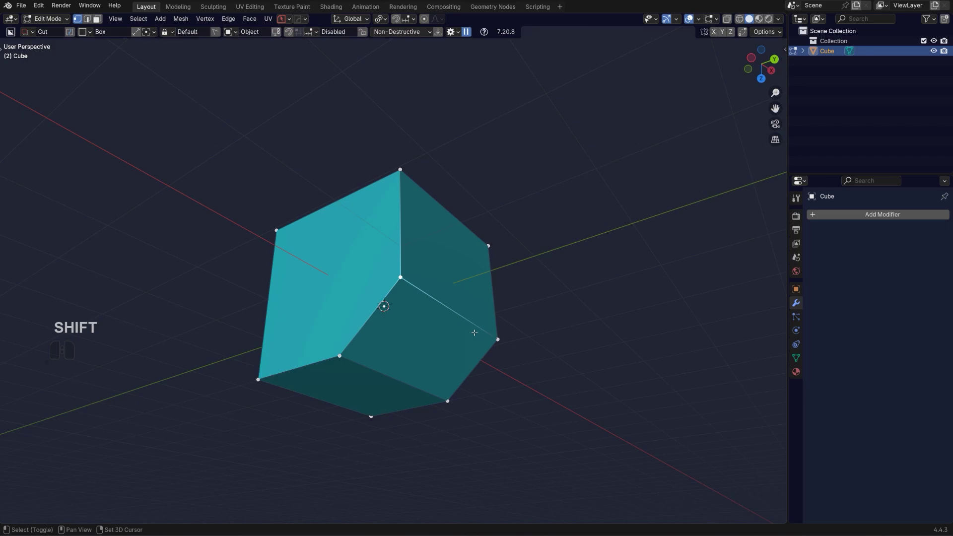
key("ctrl+shift+b")
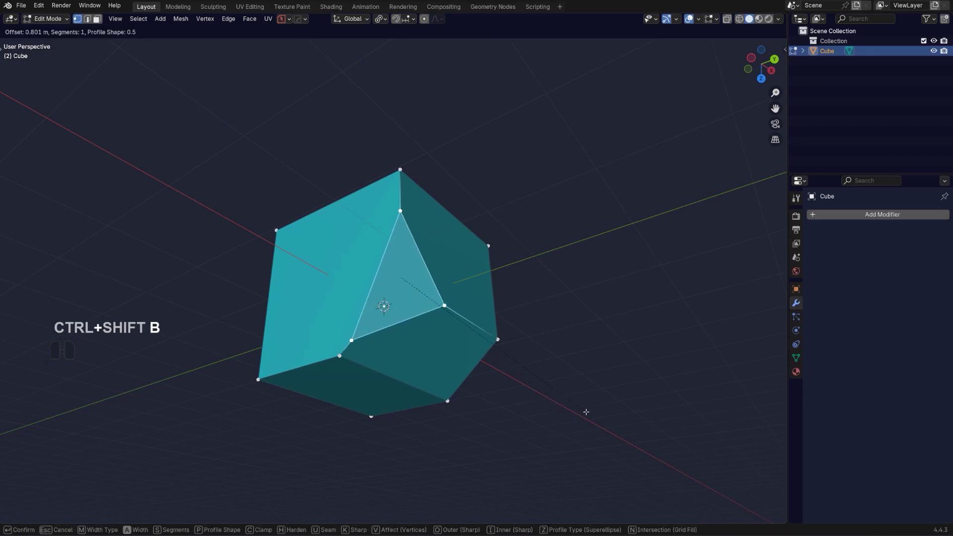
left_click(586, 412)
middle_click_drag(586, 411, 358, 240)
Merge the triangle's lower vertex with the adjacent corner vertex at their center using Smart Vert.
middle_click_drag(421, 274, 426, 326)
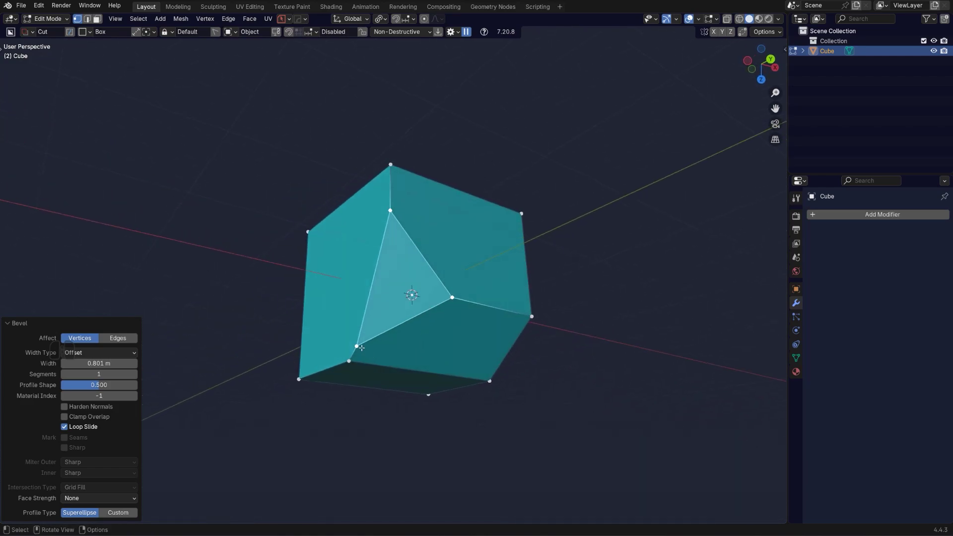
key("shift+1")
middle_click_drag(347, 376, 456, 371)
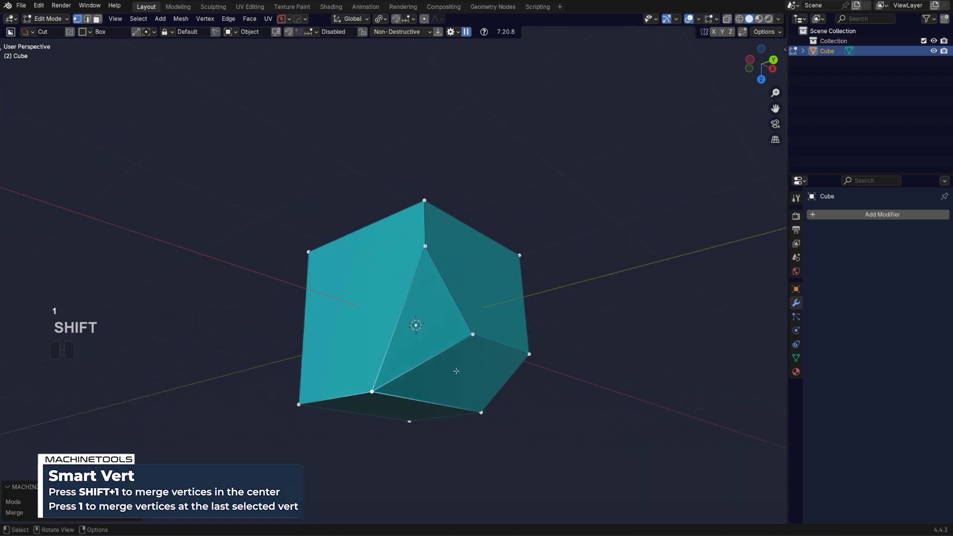
Select the triangular corner face and start the HardOps Align View tool on it.
scroll(456, 371, "up", 2)
key("Tab")
left_click(449, 342)
scroll(498, 365, "down", 2)
middle_click_drag(494, 343, 492, 318, "shift")
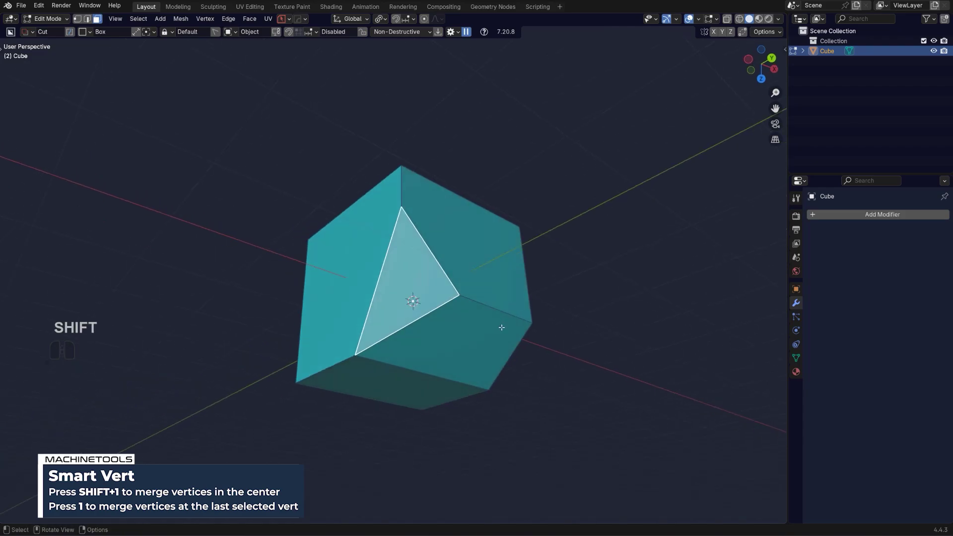
key("q")
mouse_move(494, 423)
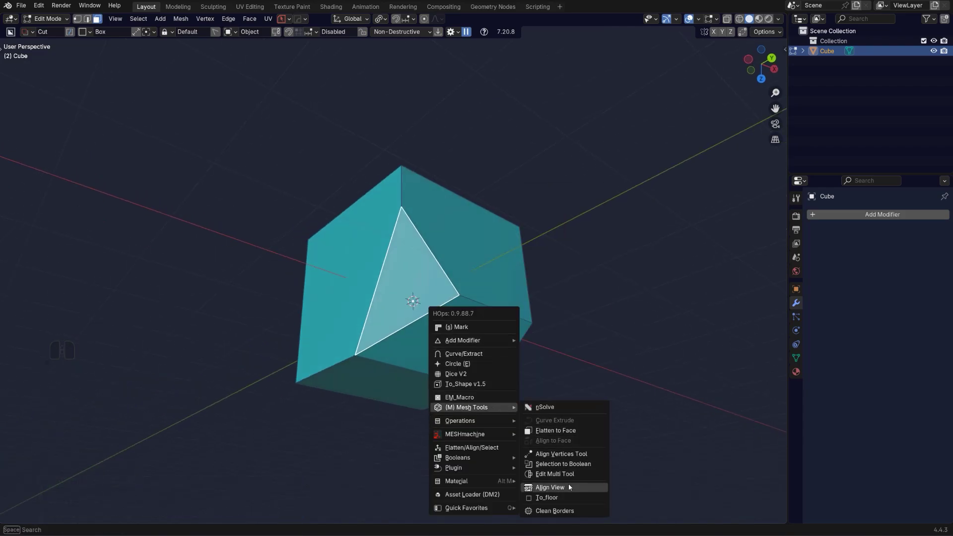
left_click(569, 486)
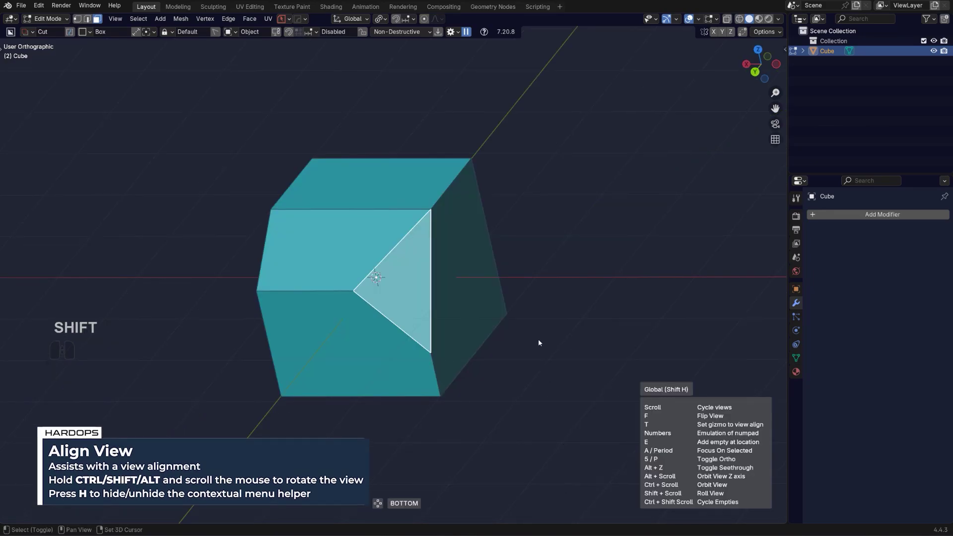
Roll and orbit the view around the triangular face within Align View, trying its modifier options, and accept the alignment.
scroll(538, 342, "down", 1, "shift")
scroll(538, 342, "up", 1, "shift")
scroll(539, 339, "down", 2, "ctrl")
scroll(539, 339, "up", 3, "ctrl")
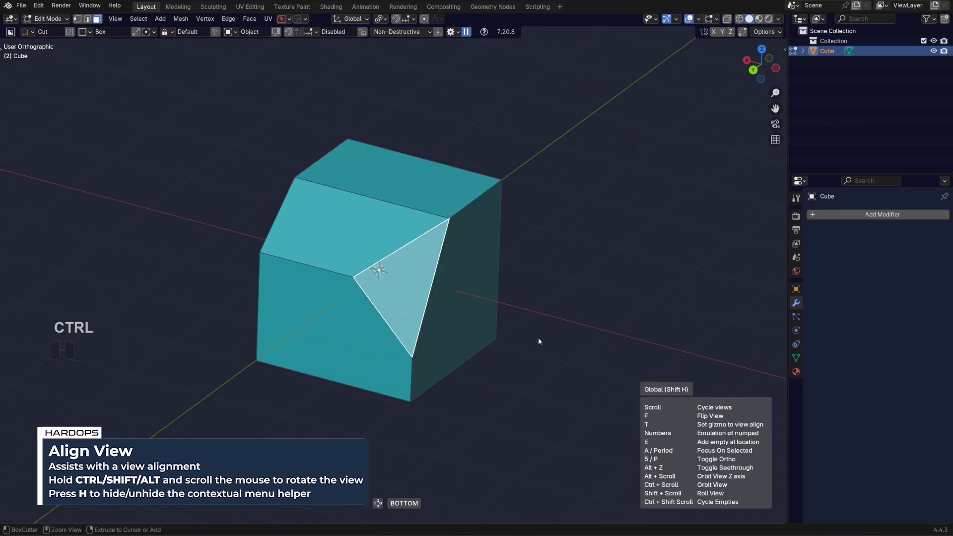
scroll(539, 339, "down", 6, "ctrl")
scroll(539, 339, "up", 6, "ctrl")
scroll(538, 334, "down", 3, "ctrl")
scroll(538, 336, "down", 1, "ctrl")
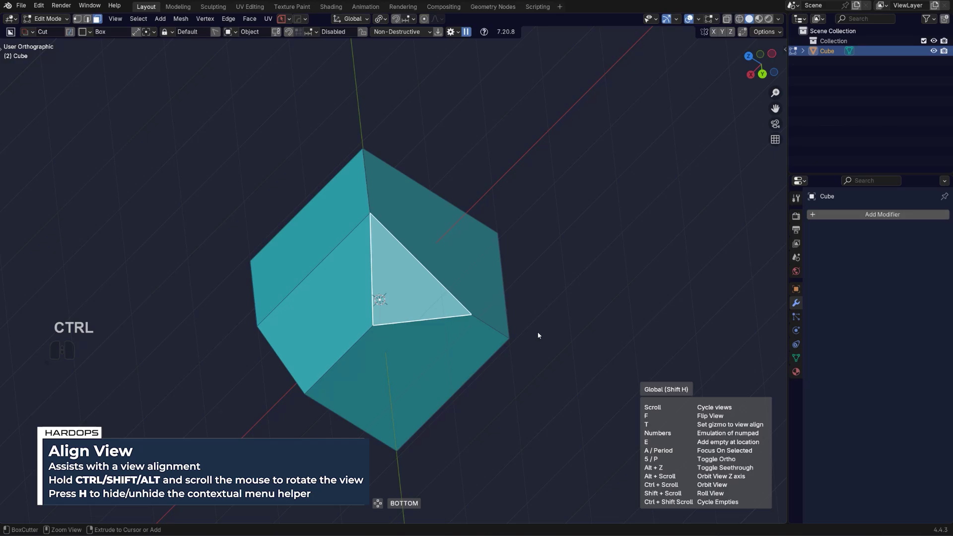
scroll(538, 335, "down", 1, "super")
scroll(538, 336, "up", 1, "super")
left_click(538, 334)
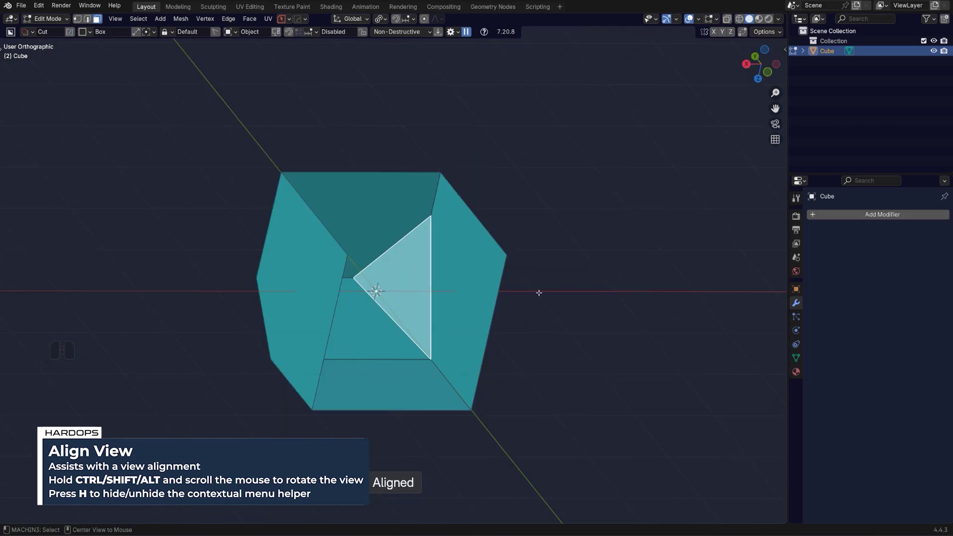
Examine the cube from several sides by snapping the viewport to its top, bottom and back orthographic views.
middle_click_drag(530, 293, 557, 293)
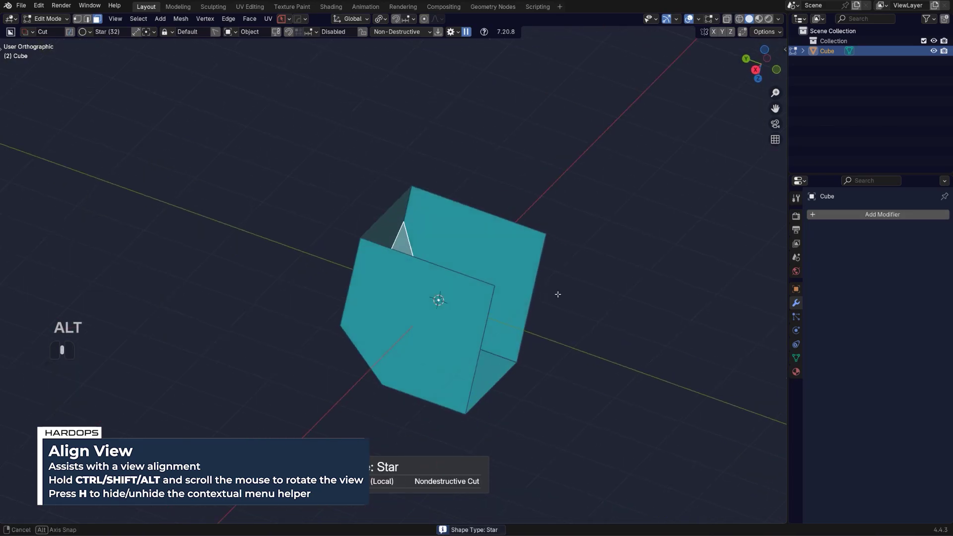
middle_click_drag(422, 298, 437, 320, "shift")
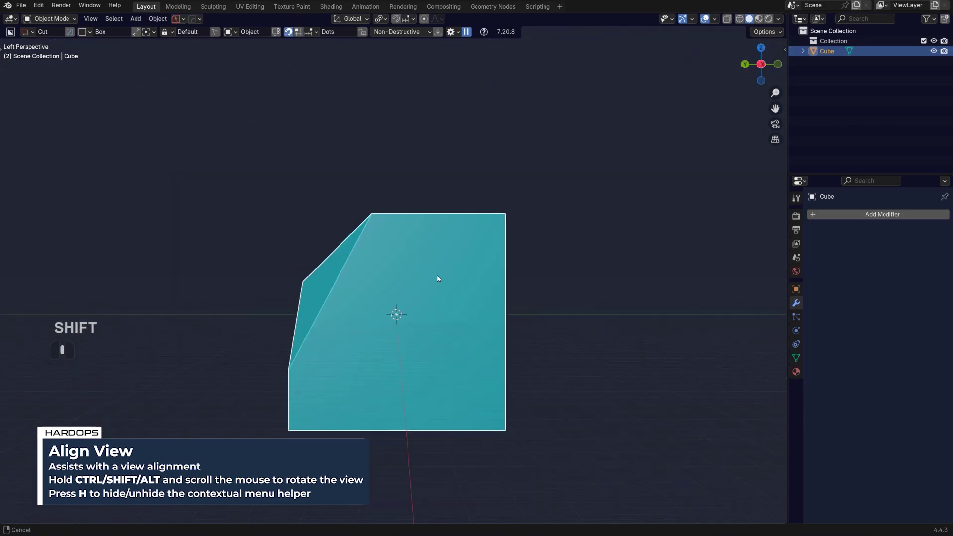
scroll(438, 278, "down", 2)
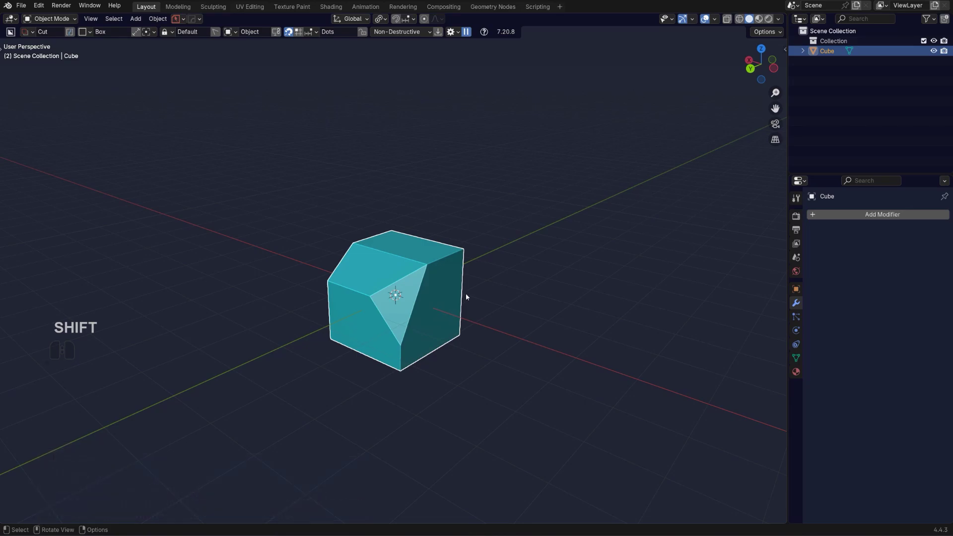
scroll(469, 296, "up", 2)
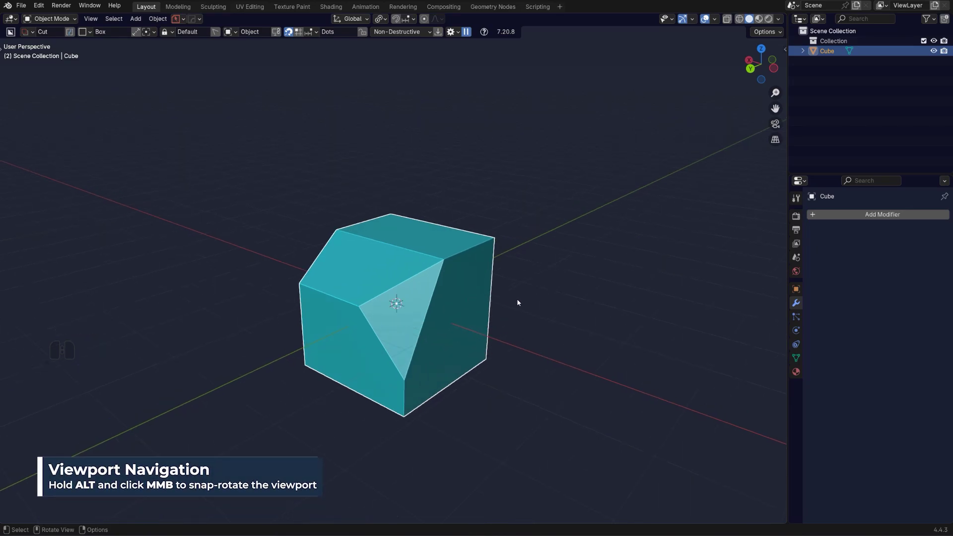
middle_click_drag(517, 301, 480, 326, "alt")
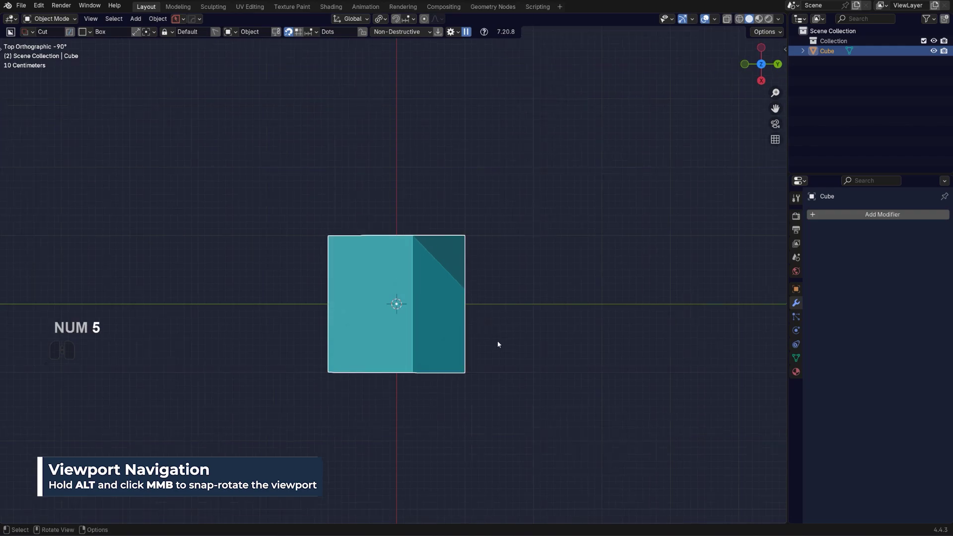
middle_click_drag(578, 337, 433, 291, "alt")
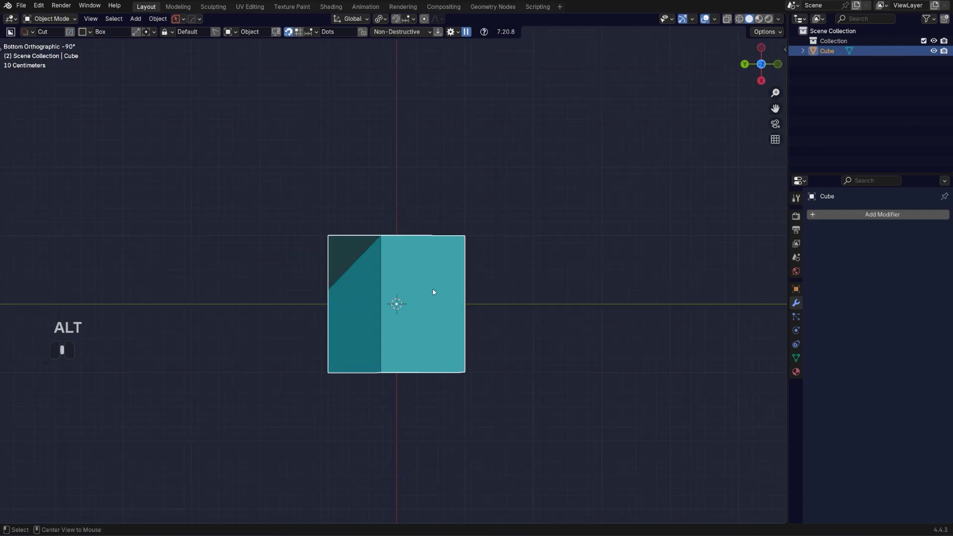
middle_click_drag(327, 314, 467, 312, "alt")
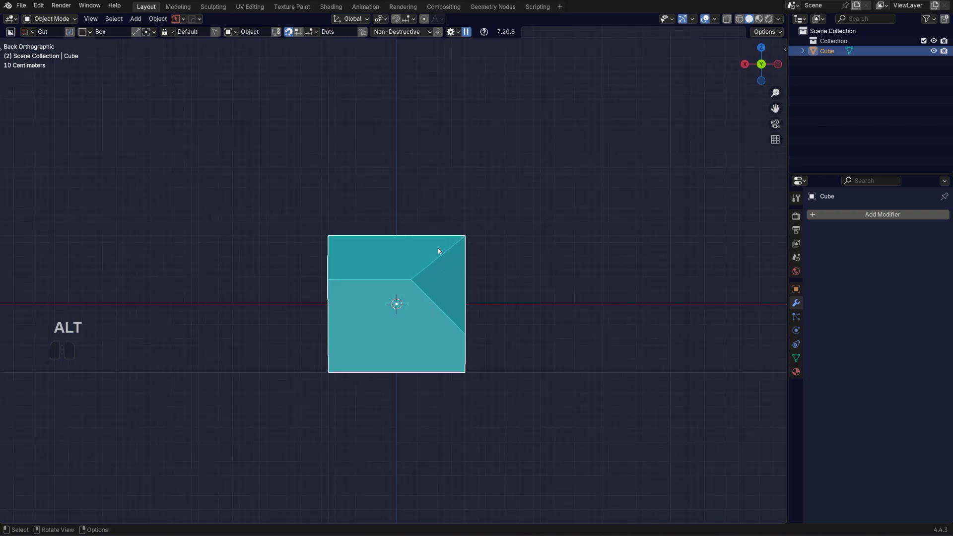
middle_click_drag(381, 274, 397, 306, "alt")
middle_click_drag(474, 237, 430, 301)
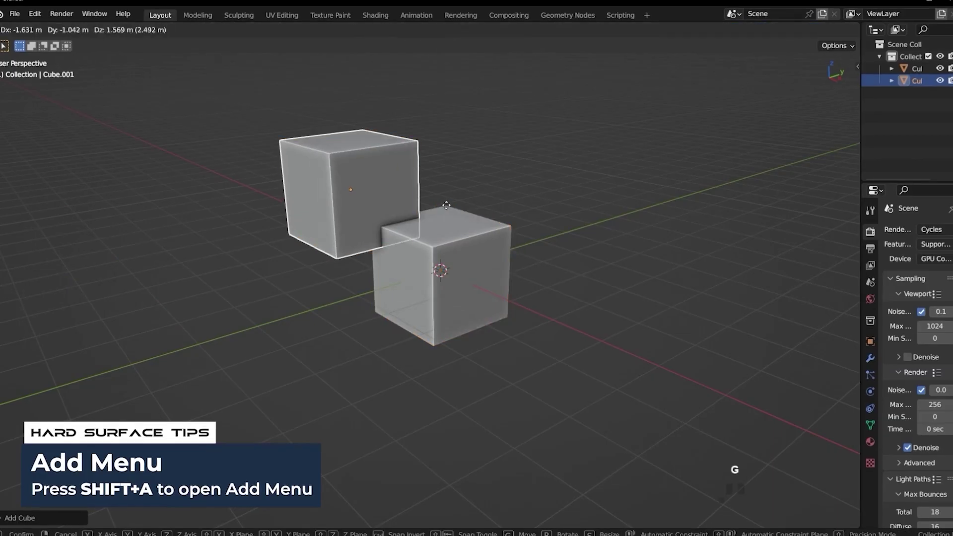
Add a cube to the scene and rotate a cube about the global Y axis.
key("shift+a")
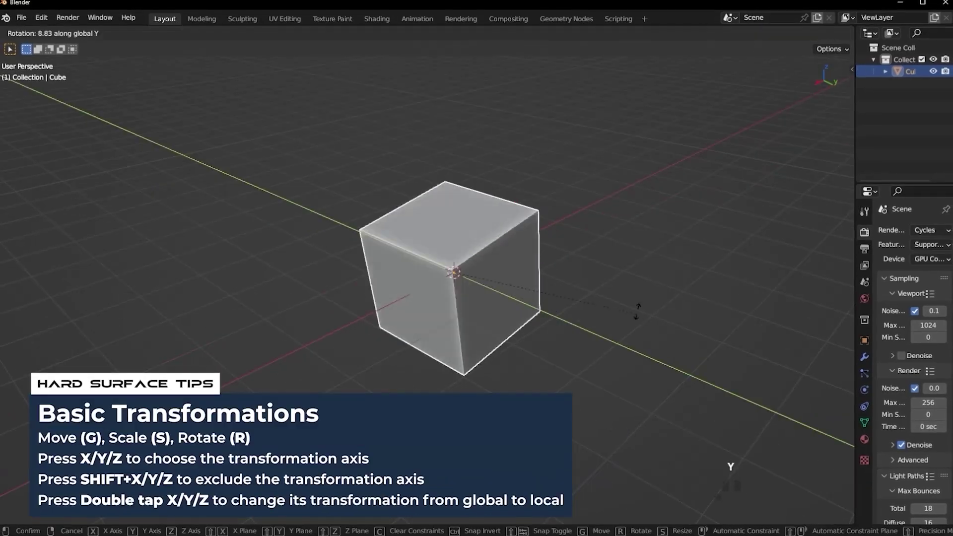
key("r")
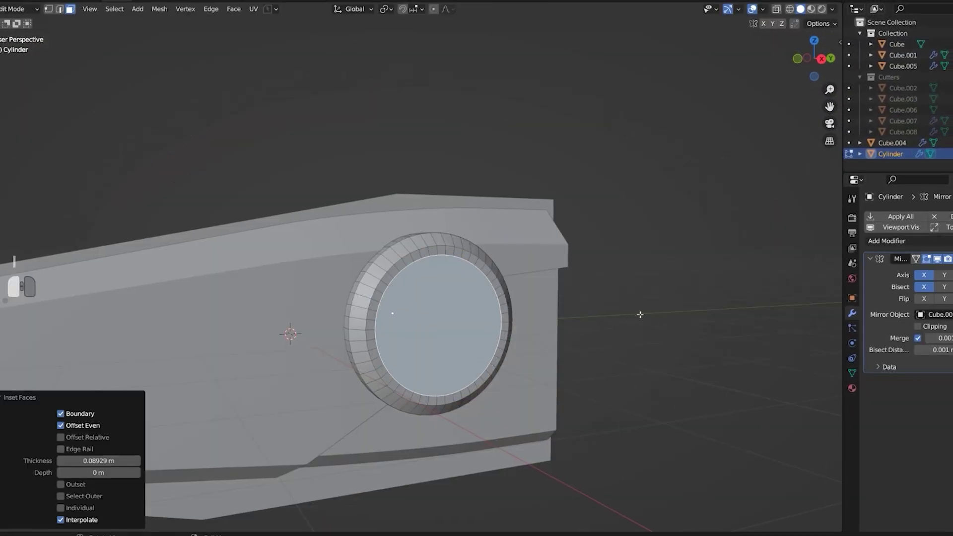
Extrude and inset the circular front face of the mirrored cylinder.
key("e")
key("i")
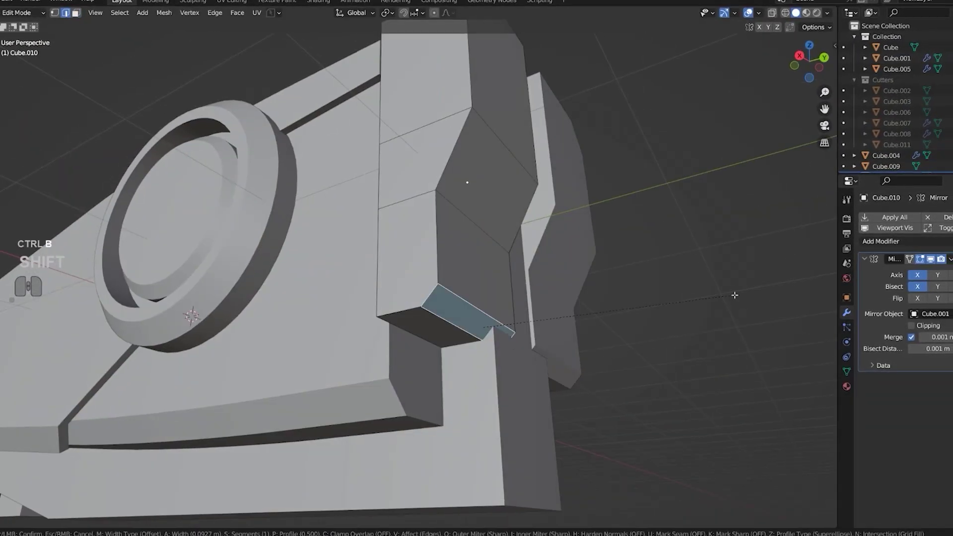